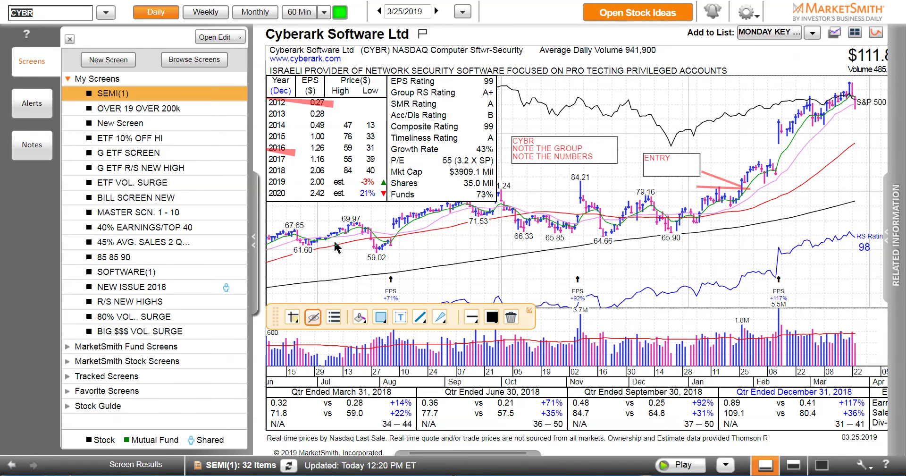
# Collapse the saved screens panel to widen the Cyberark chart.
pyautogui.click(491, 317)
pyautogui.click(630, 285)
pyautogui.click(254, 238)
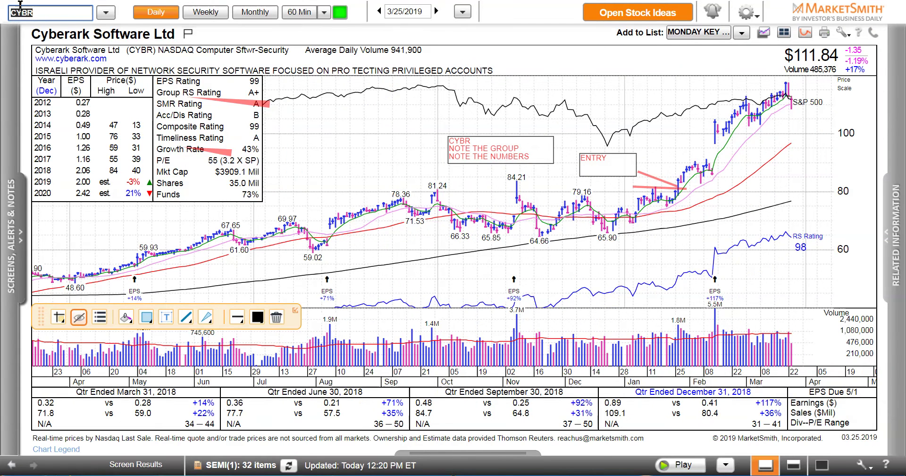
# Load the KEYS stock chart and check its weekly view before returning to the daily view.
pyautogui.click(52, 12)
pyautogui.press('BackSpace')
pyautogui.press('BackSpace')
pyautogui.press('BackSpace')
pyautogui.press('BackSpace')
pyautogui.write('KEYS')
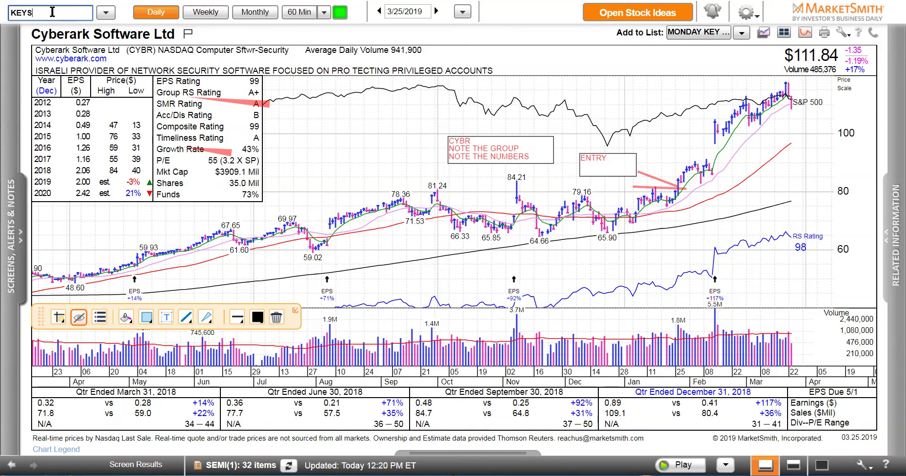
pyautogui.press('Return')
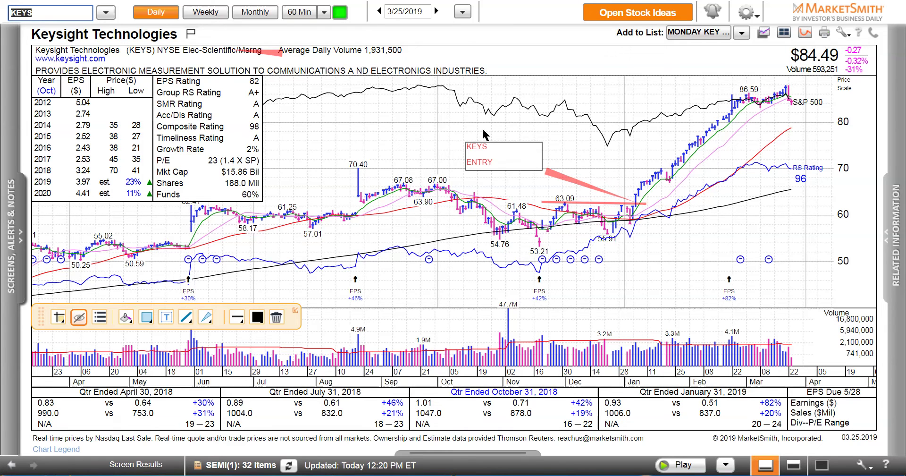
pyautogui.click(208, 16)
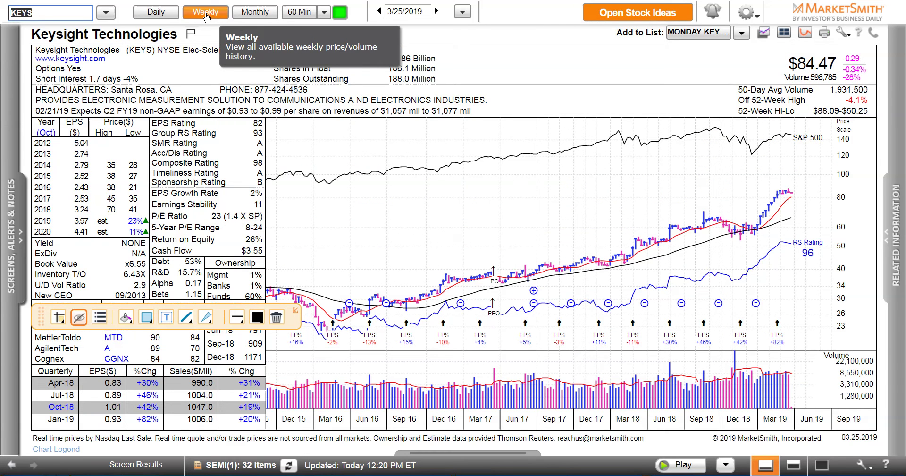
pyautogui.click(152, 21)
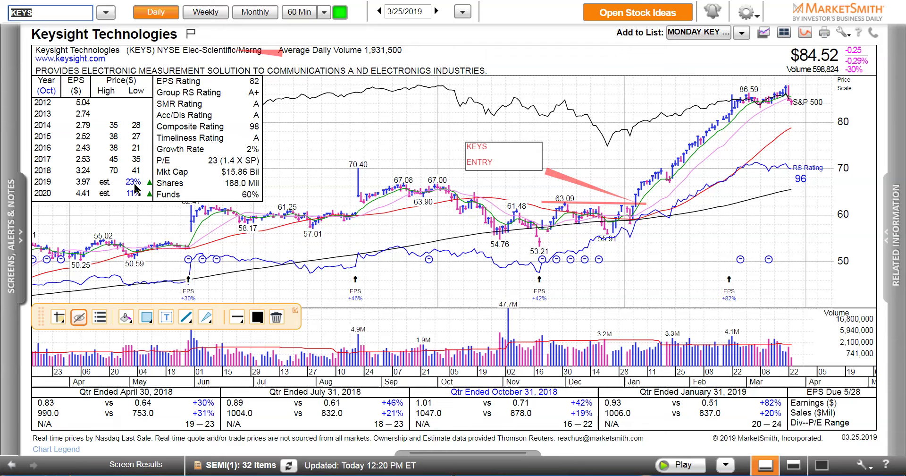
# Create a new stock screen named NEW FOR VIPS and open it for editing.
pyautogui.click(12, 239)
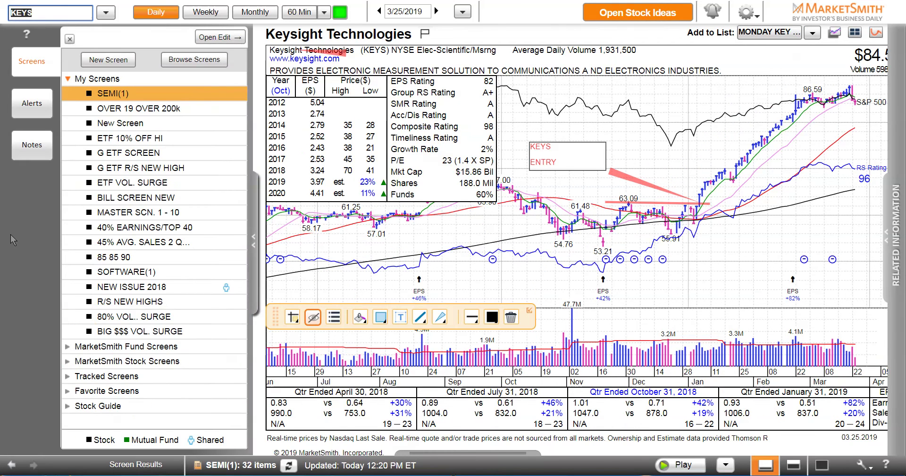
pyautogui.click(98, 61)
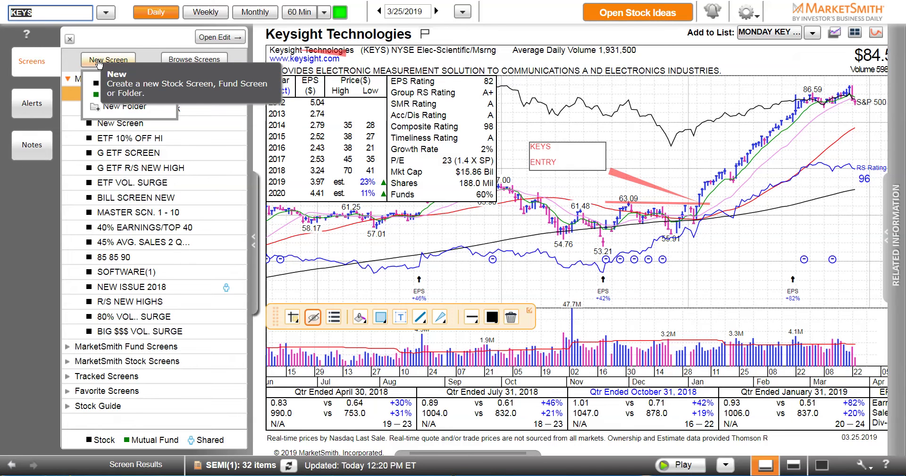
pyautogui.click(126, 86)
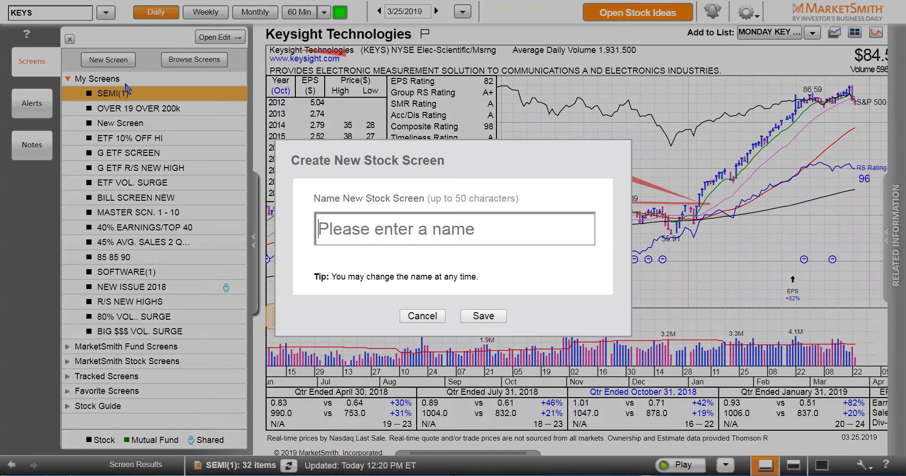
pyautogui.click(341, 231)
pyautogui.write('new')
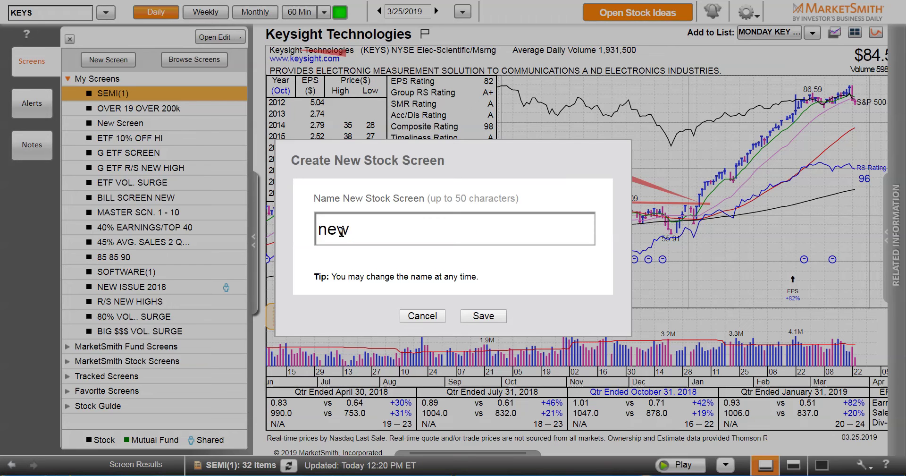
pyautogui.press('BackSpace')
pyautogui.press('BackSpace')
pyautogui.press('BackSpace')
pyautogui.write('NEW F')
pyautogui.write('RO')
pyautogui.press('BackSpace')
pyautogui.press('BackSpace')
pyautogui.write('O')
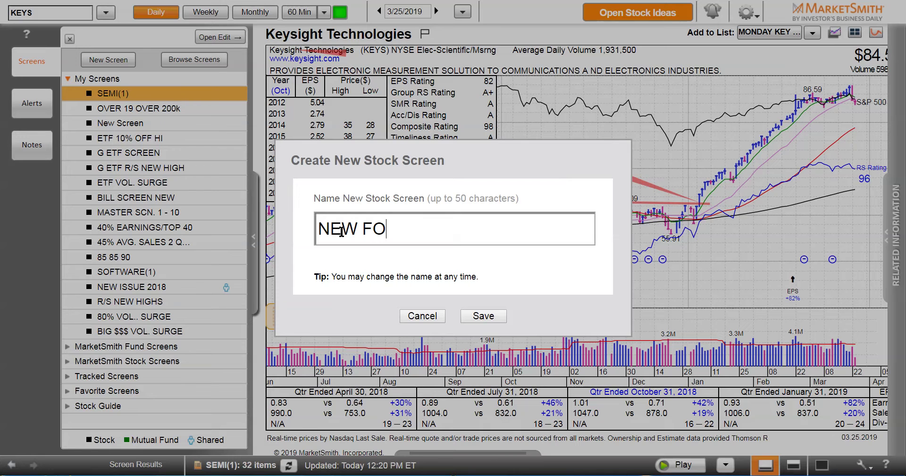
pyautogui.write('R VIPS')
pyautogui.click(487, 319)
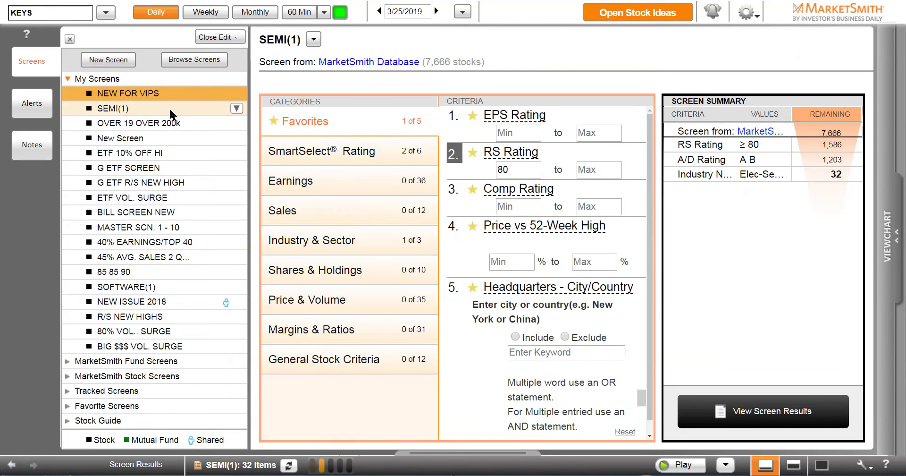
pyautogui.click(161, 95)
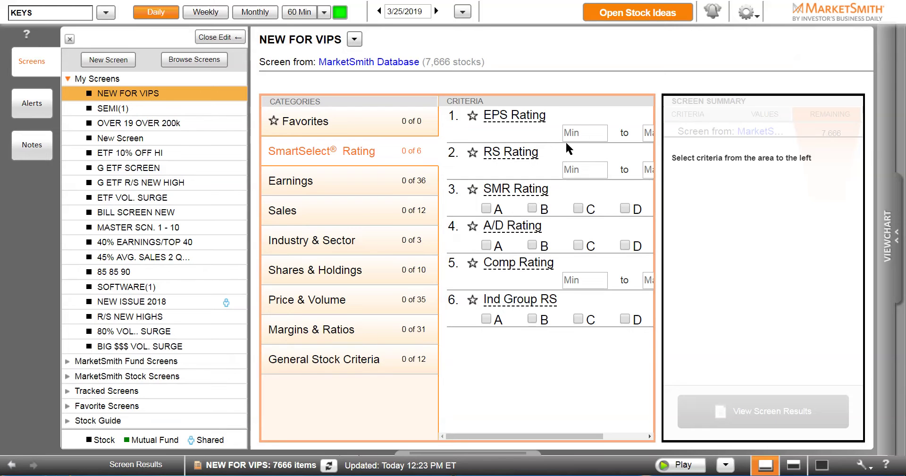
# Set the screen's SmartSelect criteria to a minimum RS Rating of 80, A/D Rating A and B, and Ind Group RS A.
pyautogui.click(584, 171)
pyautogui.write('80')
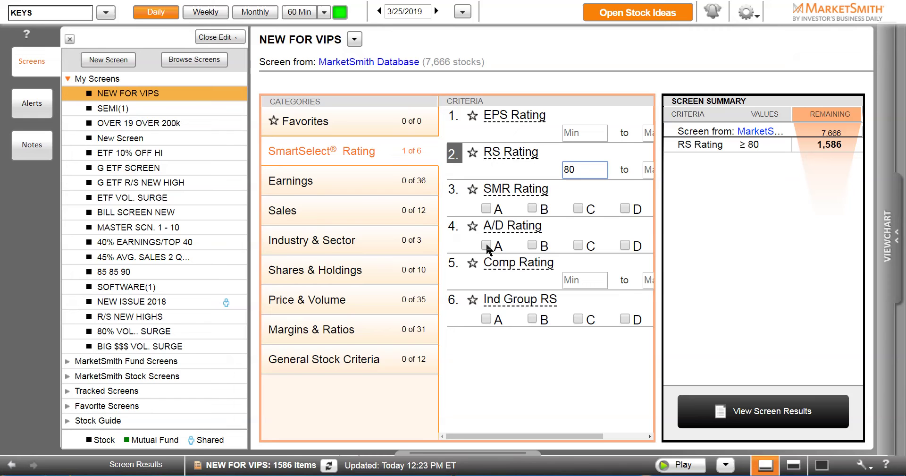
pyautogui.click(485, 245)
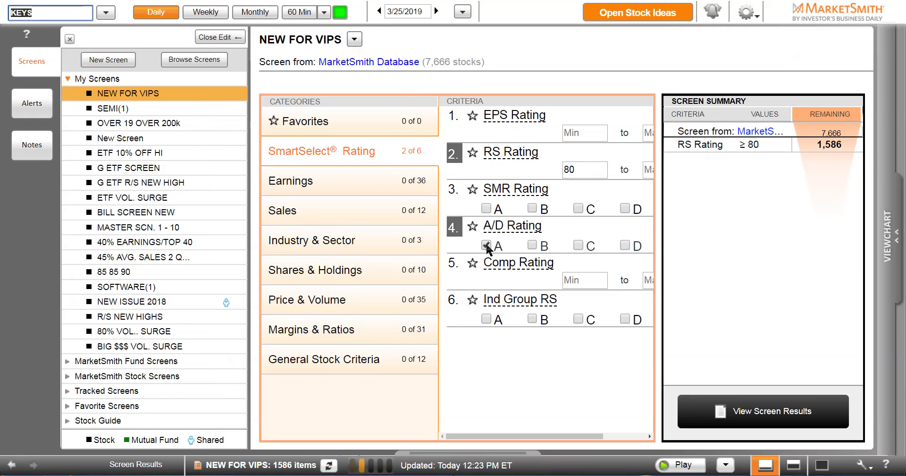
pyautogui.click(531, 243)
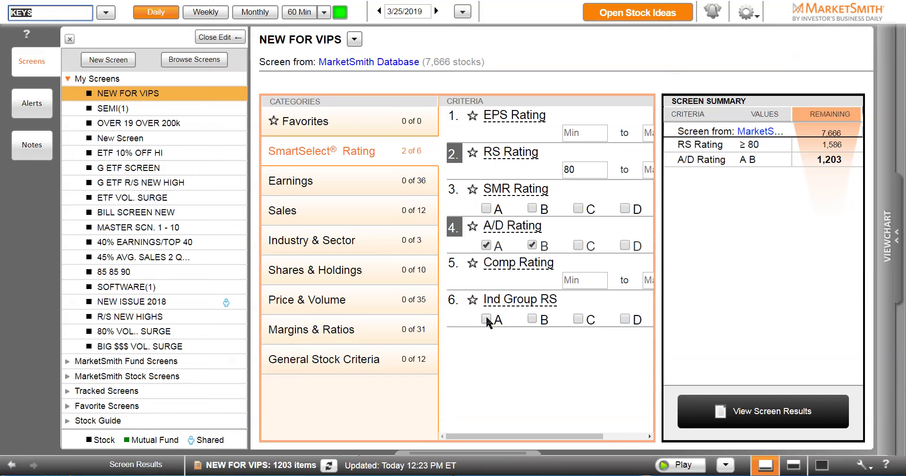
pyautogui.click(485, 318)
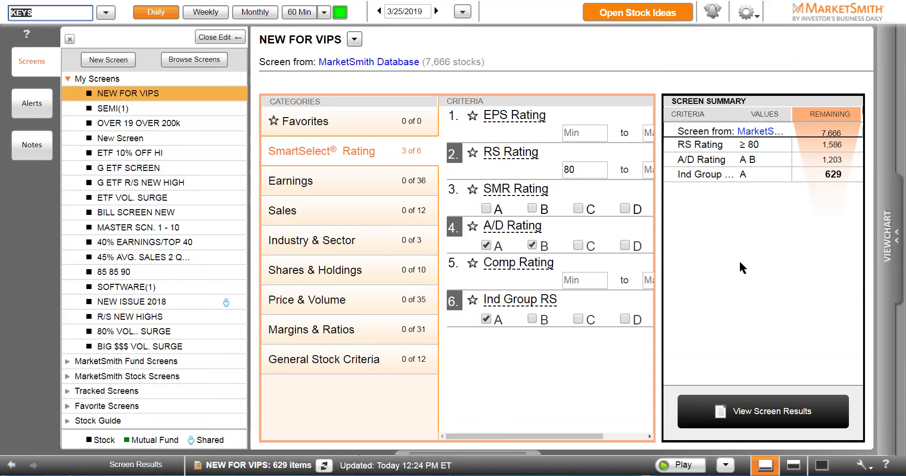
pyautogui.moveTo(834, 176)
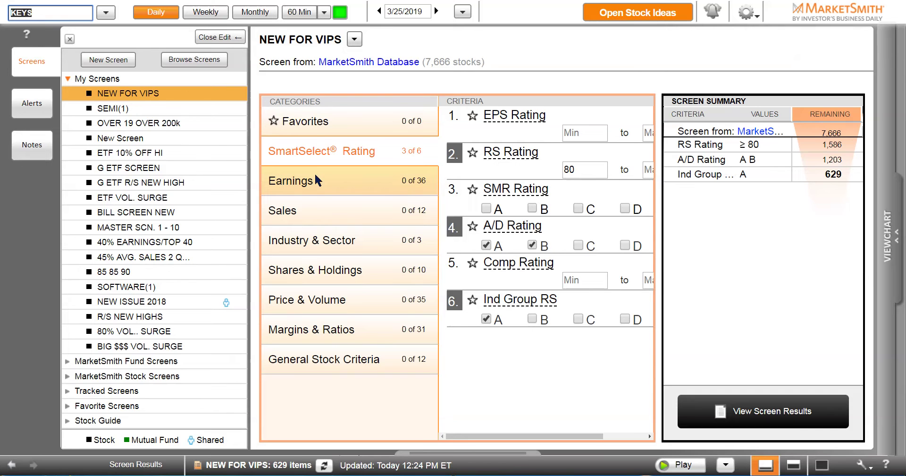
# Require a last-reported quarterly EPS change of at least 40%, including stocks with a negative comparison quarter.
pyautogui.click(296, 191)
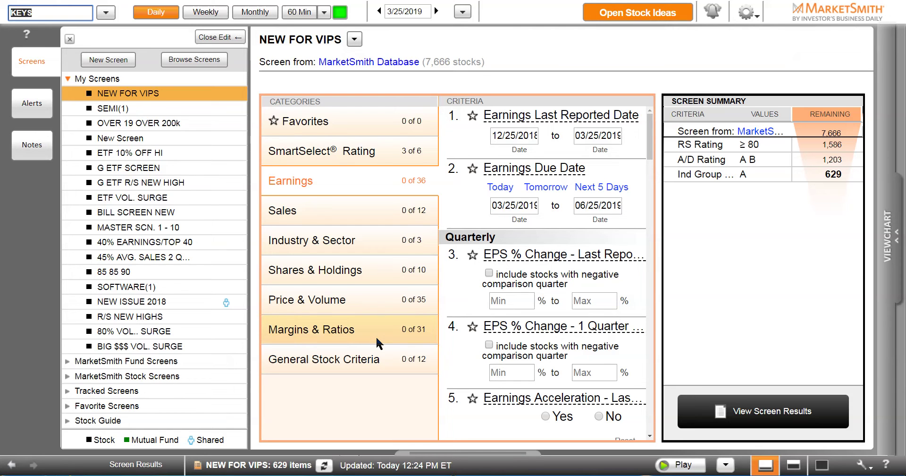
pyautogui.click(509, 300)
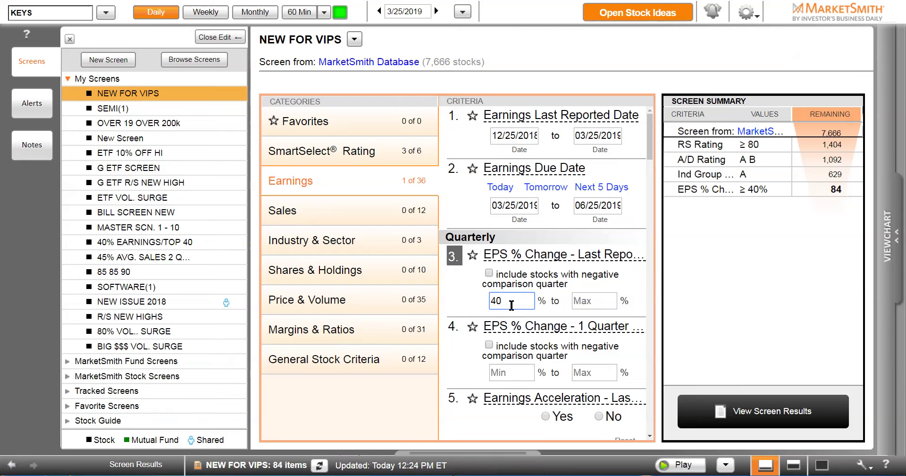
pyautogui.click(489, 274)
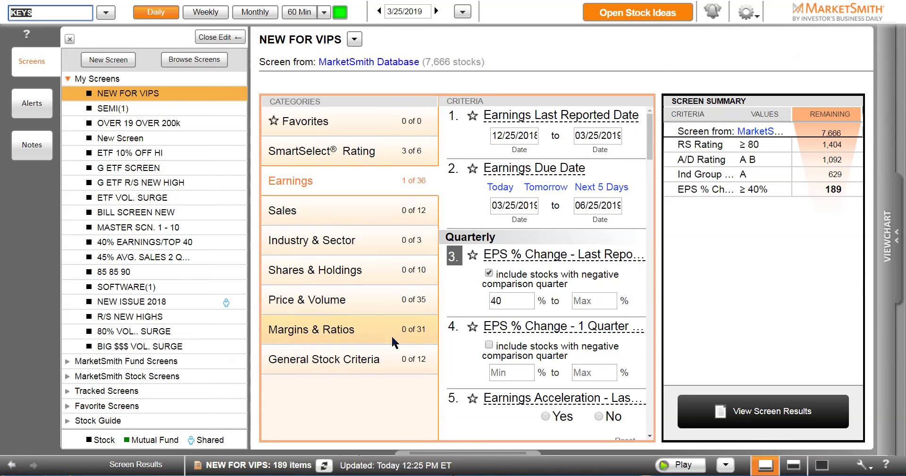
pyautogui.moveTo(714, 147)
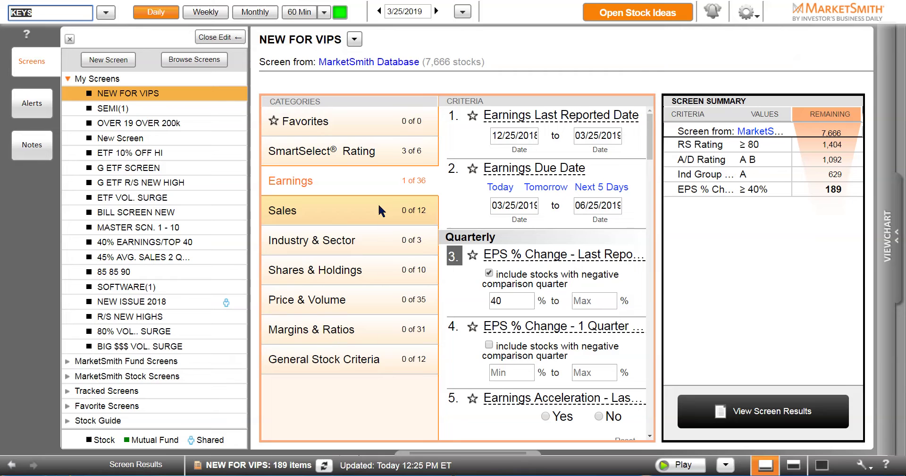
# Limit the company's industry group rank to the range 1 to 40.
pyautogui.click(329, 250)
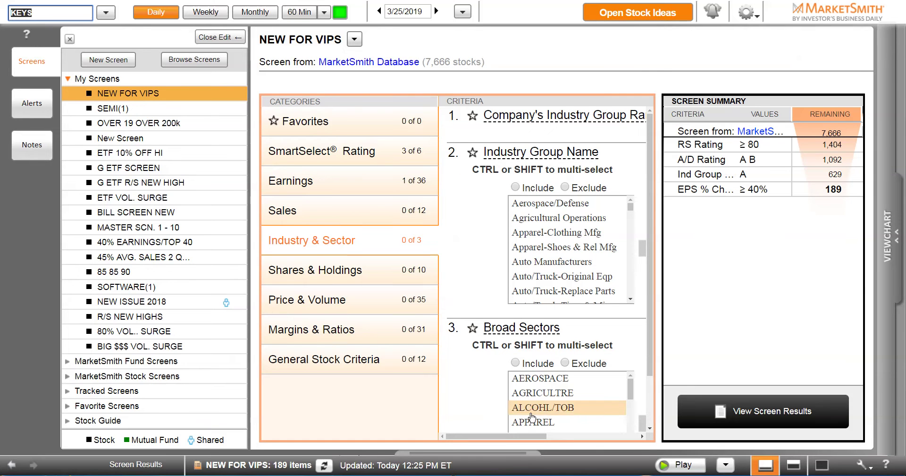
pyautogui.moveTo(534, 436); pyautogui.dragTo(614, 434)
pyautogui.click(540, 134)
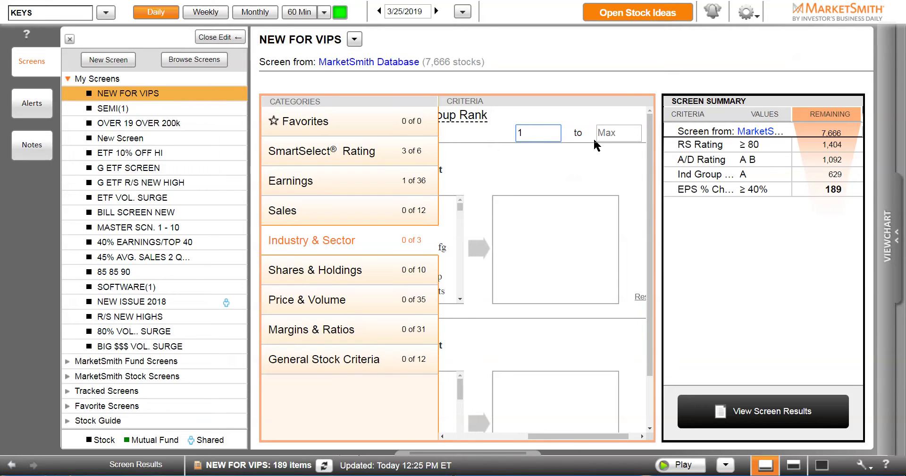
pyautogui.click(623, 133)
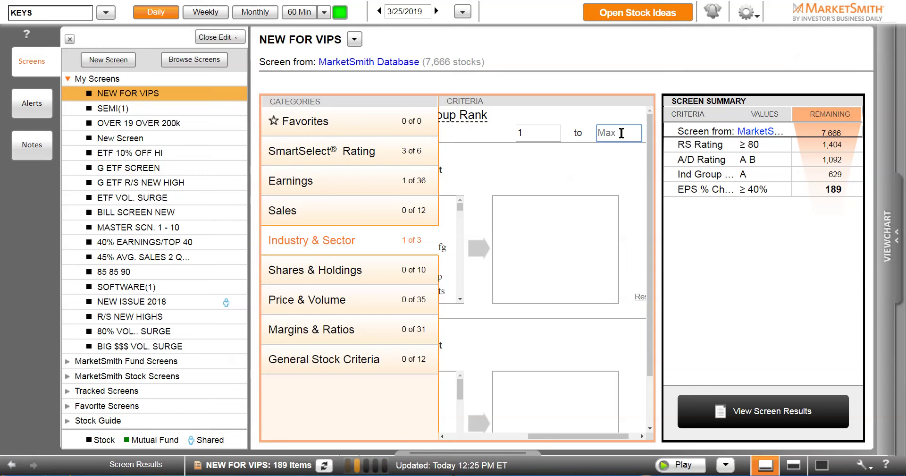
pyautogui.write('40')
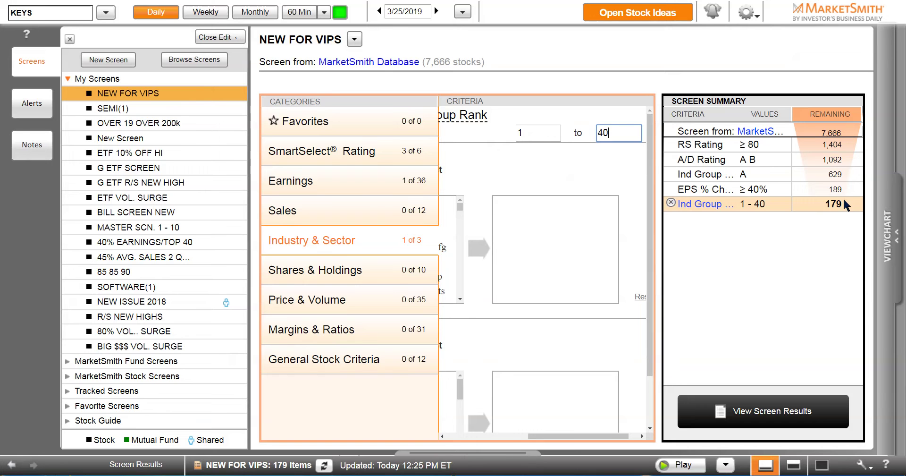
# Set the minimum price to $12 and the minimum price versus 52-week high to -20%.
pyautogui.click(330, 301)
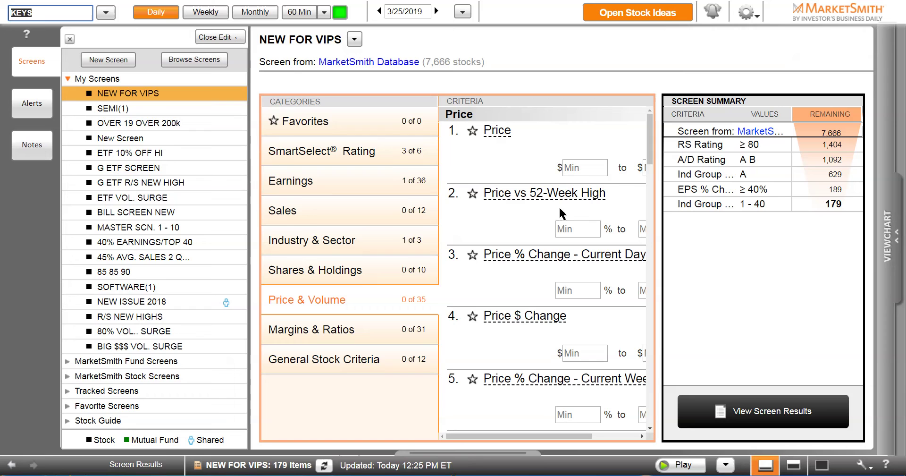
pyautogui.click(586, 166)
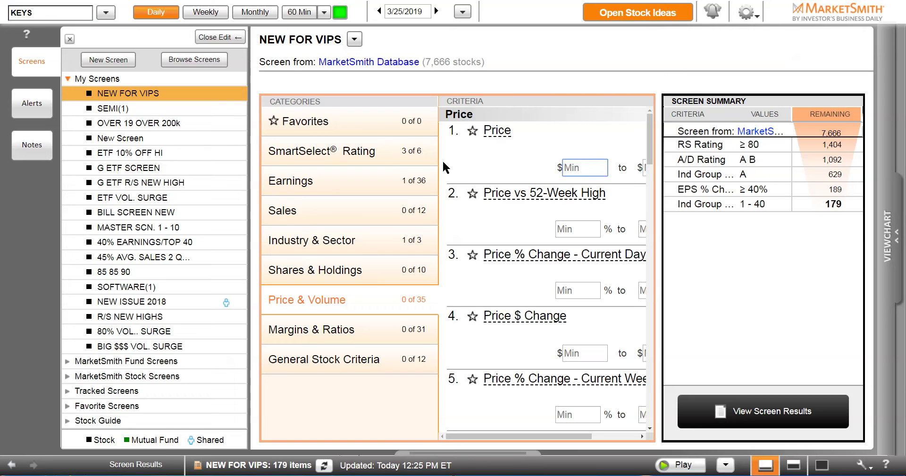
pyautogui.write('12')
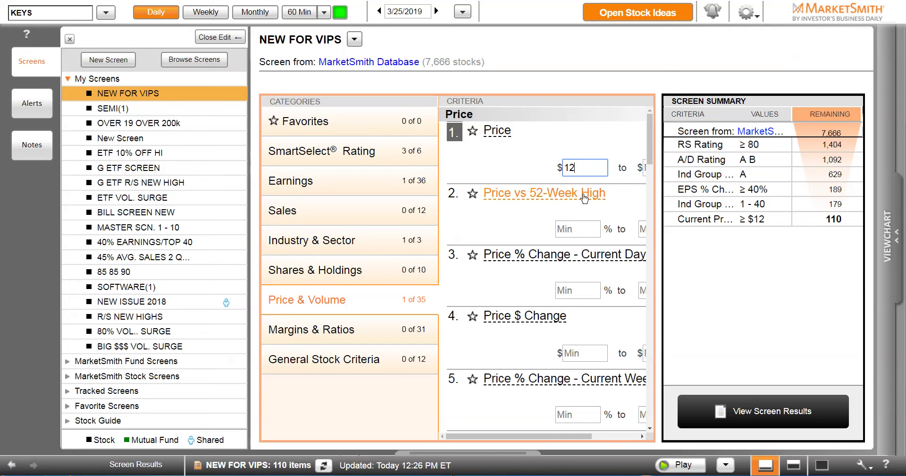
pyautogui.click(572, 230)
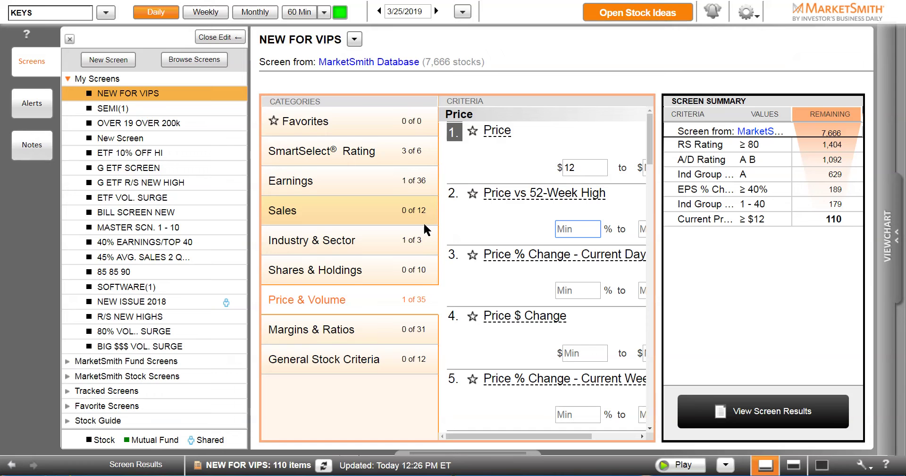
pyautogui.write('-')
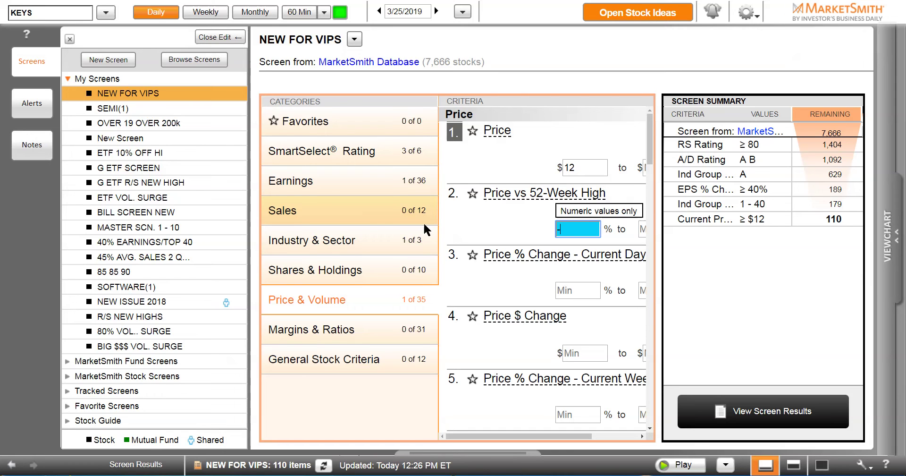
pyautogui.write('20')
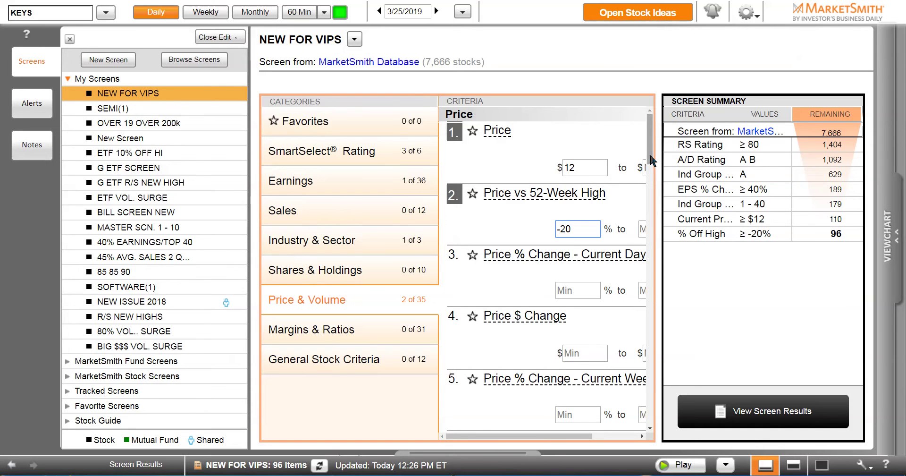
# Set the minimum 50-day average volume criterion to 120.
pyautogui.moveTo(649, 162); pyautogui.dragTo(649, 307)
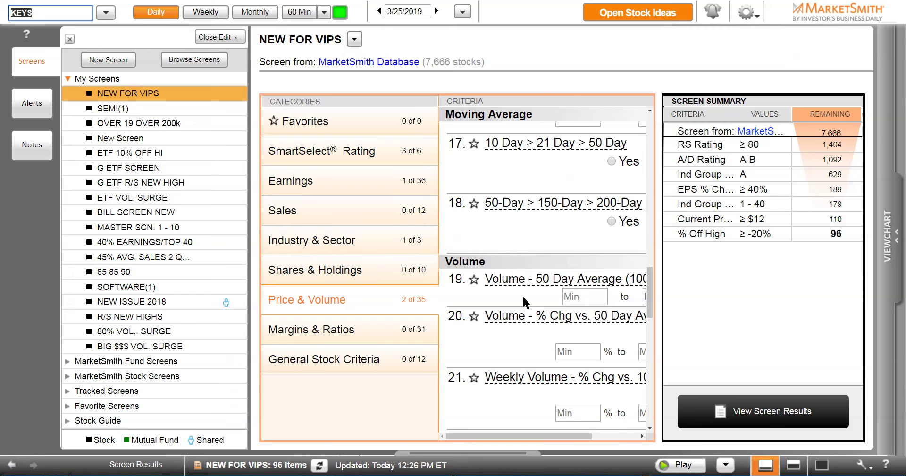
pyautogui.moveTo(568, 435)
pyautogui.mouseDown()
pyautogui.moveTo(605, 437)
pyautogui.moveTo(575, 437)
pyautogui.mouseUp()
pyautogui.click(582, 296)
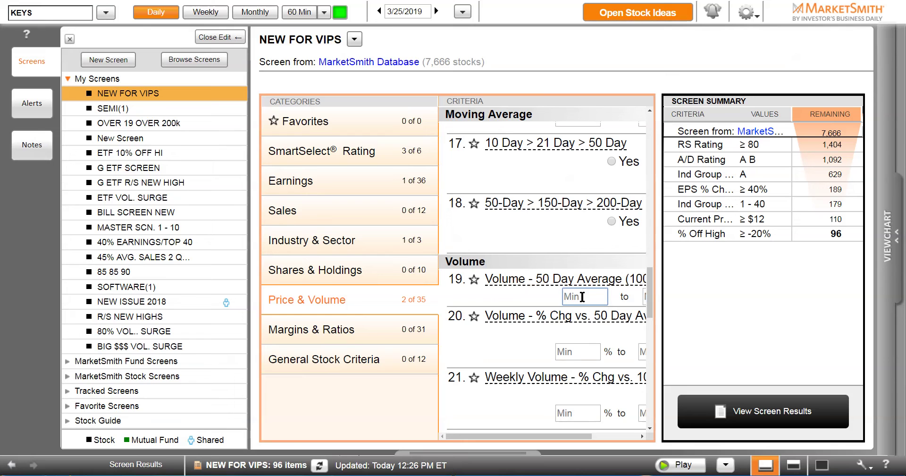
pyautogui.write('120')
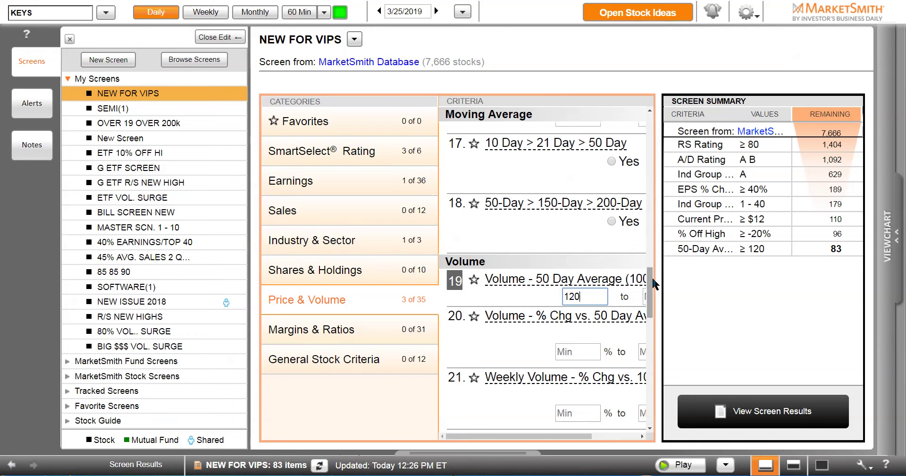
# Set the minimum Price vs 50 Day moving-average criterion to 1%.
pyautogui.moveTo(651, 280); pyautogui.dragTo(651, 243)
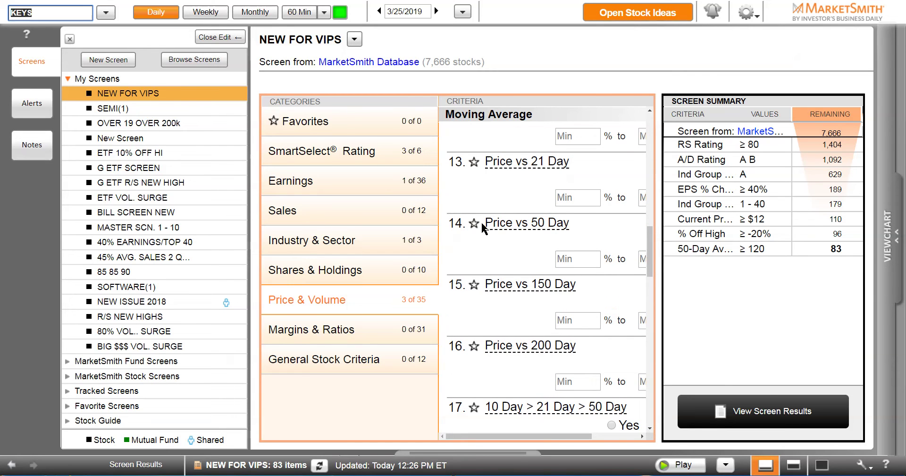
pyautogui.click(577, 261)
pyautogui.write('1')
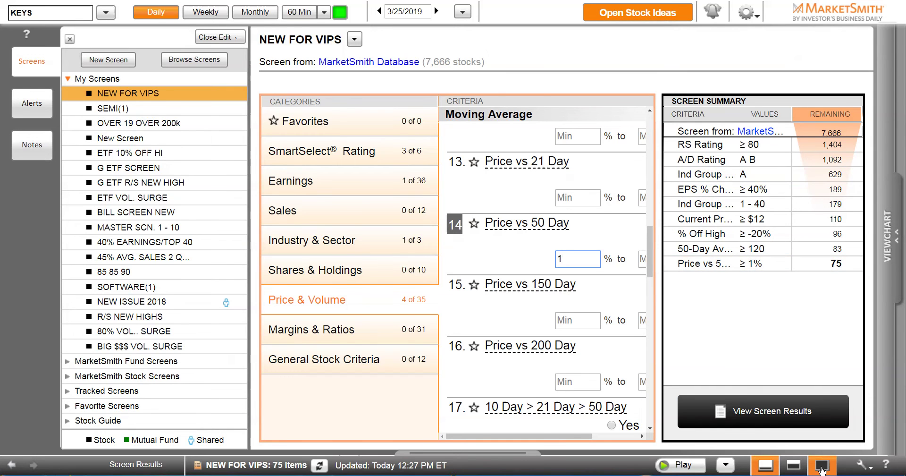
# Show the screen results as a full-size list and sort them by industry group rank in ascending order.
pyautogui.click(821, 467)
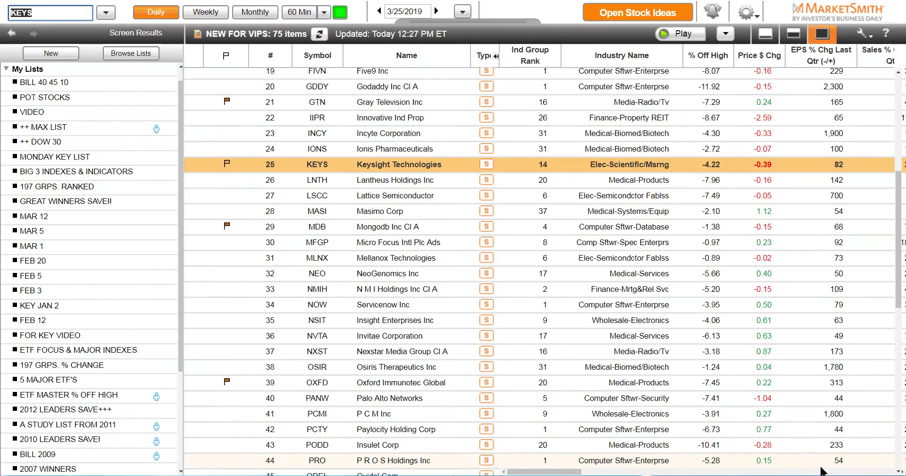
pyautogui.scroll(6, 474, 267)
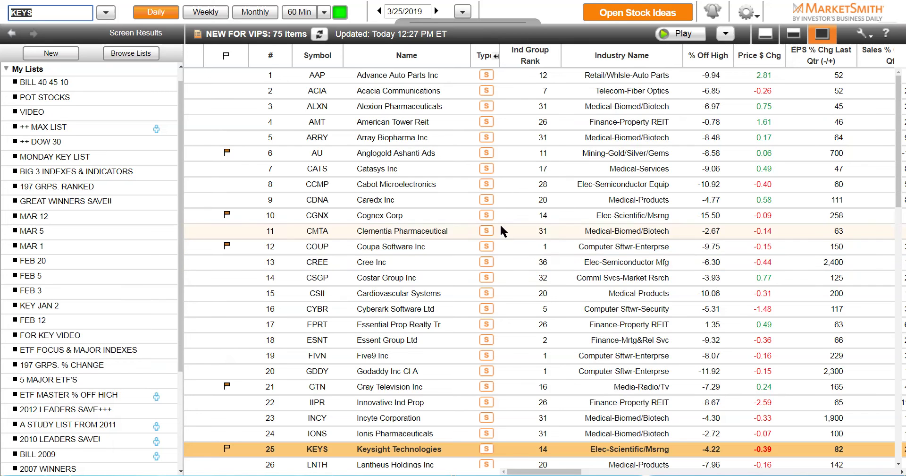
pyautogui.click(525, 59)
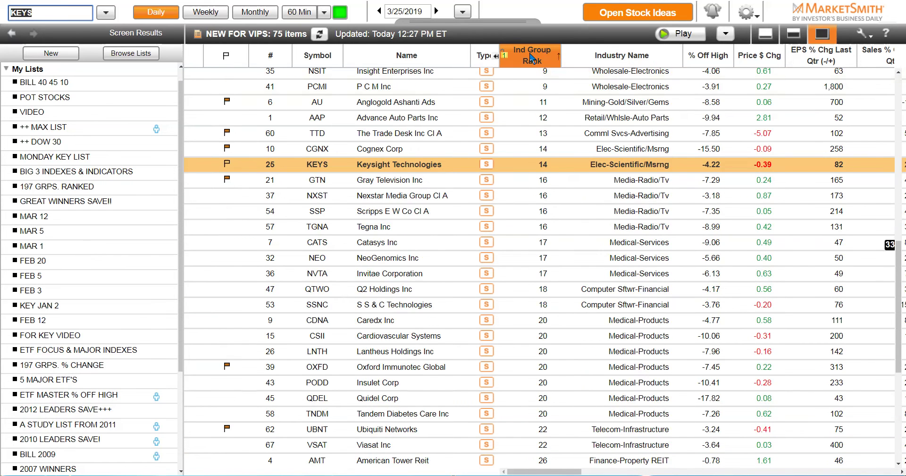
pyautogui.moveTo(896, 259); pyautogui.dragTo(869, 65)
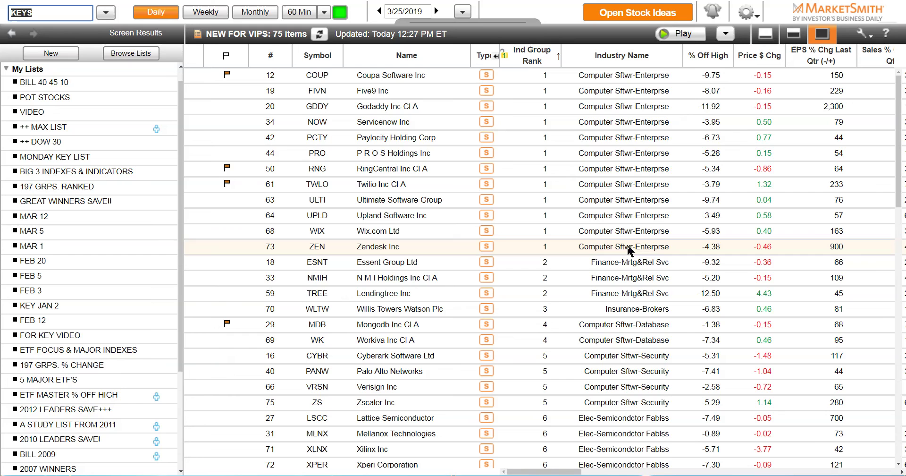
# Lock the industry group rank sort and add % Off High as the secondary sort, with stocks nearest their highs first.
pyautogui.click(503, 57)
pyautogui.click(708, 57)
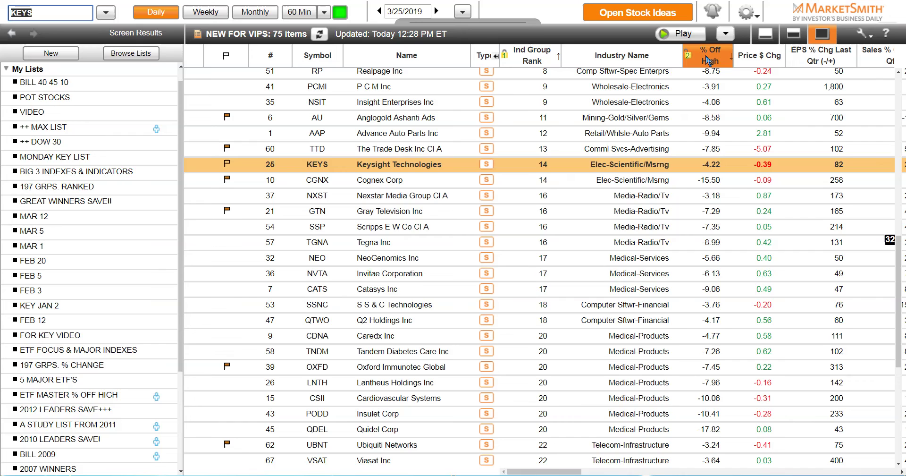
pyautogui.scroll(10, 607, 180)
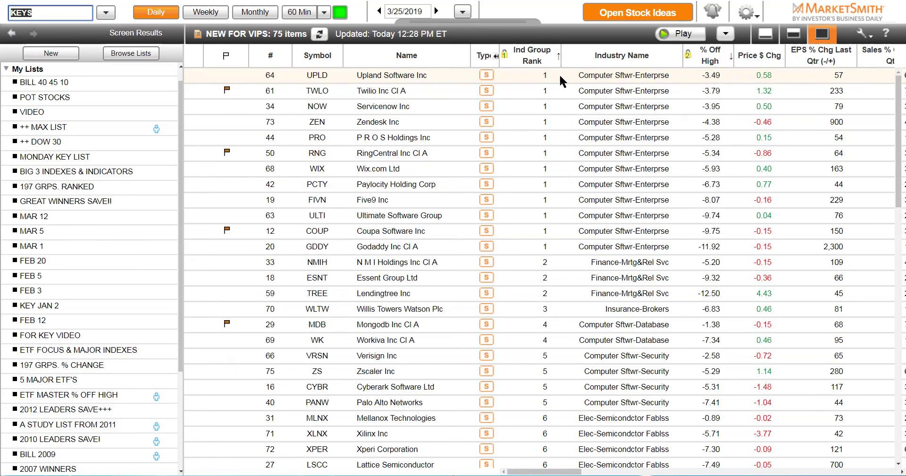
# Display the Upland Software chart at full size with the surrounding panels collapsed, and remove the chart's background color.
pyautogui.click(535, 81)
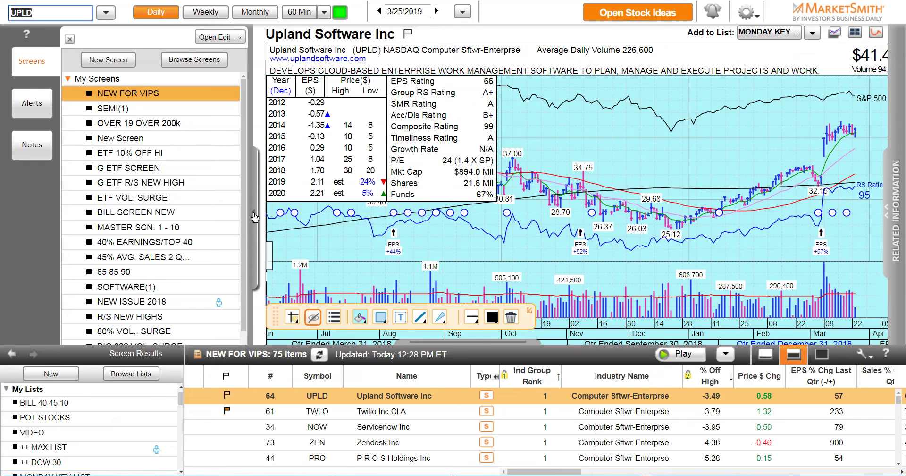
pyautogui.click(254, 217)
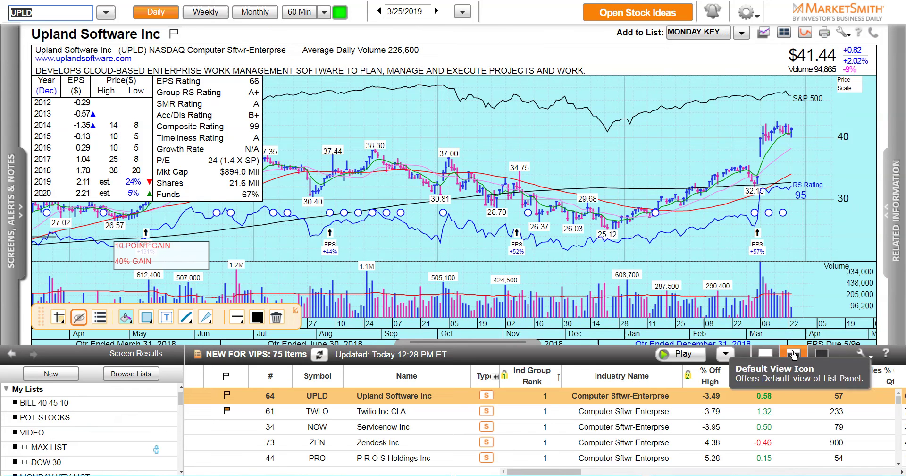
pyautogui.click(765, 359)
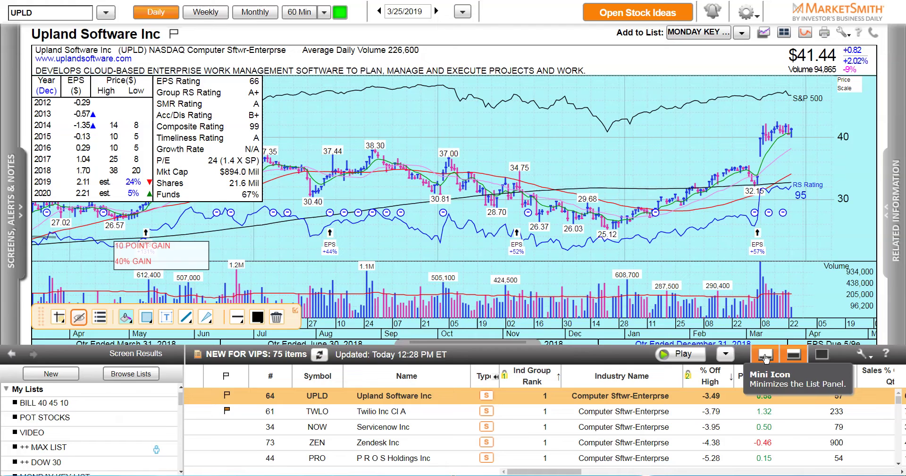
pyautogui.click(765, 359)
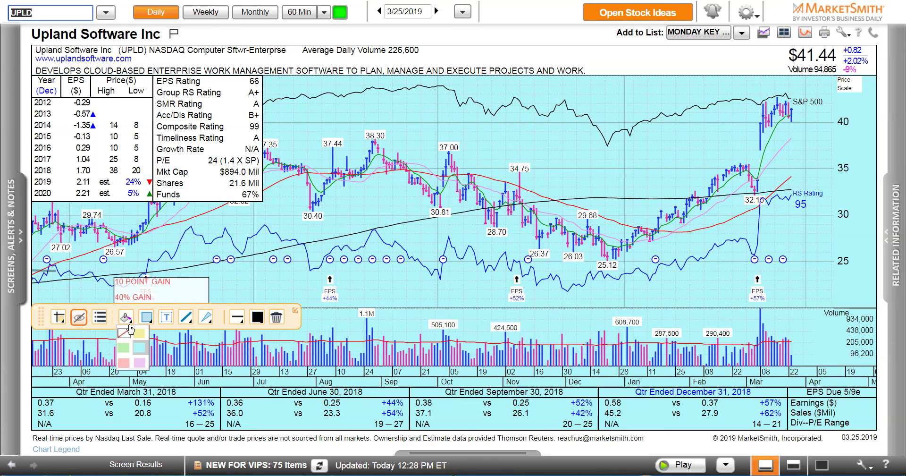
pyautogui.click(129, 332)
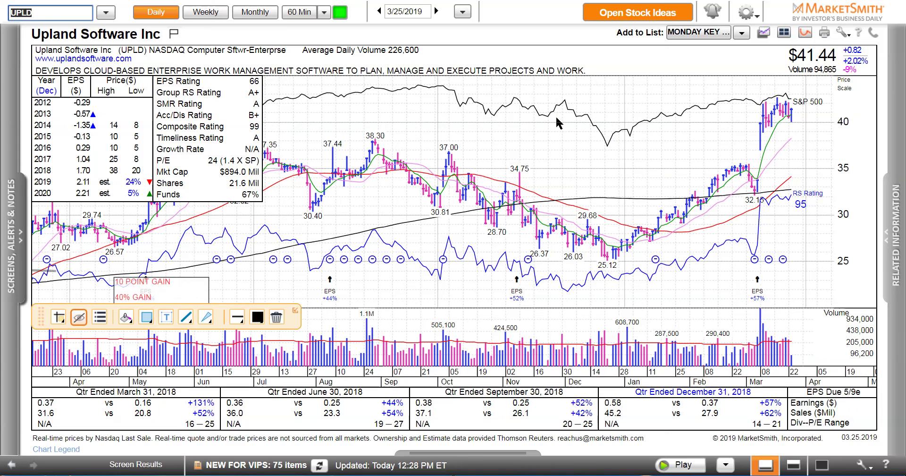
# View the charts of the next two stocks in the results, TWLO and NOW.
pyautogui.write('TWLO')
pyautogui.press('Return')
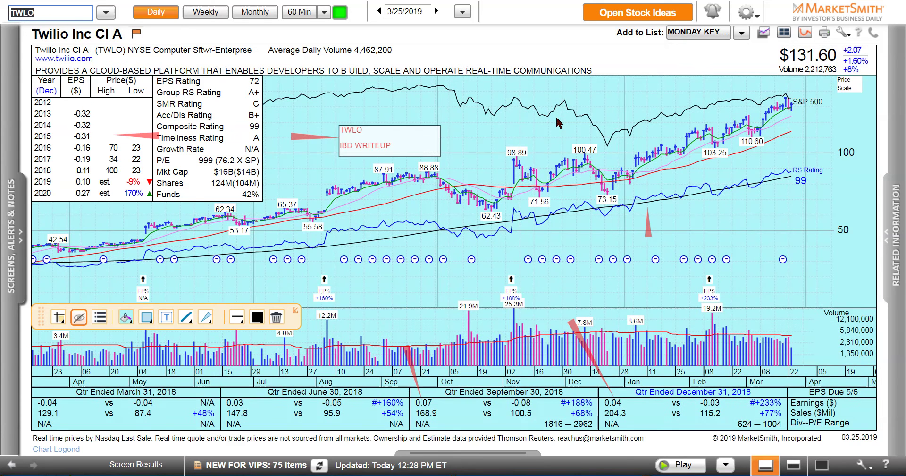
pyautogui.write('NOW')
pyautogui.press('Return')
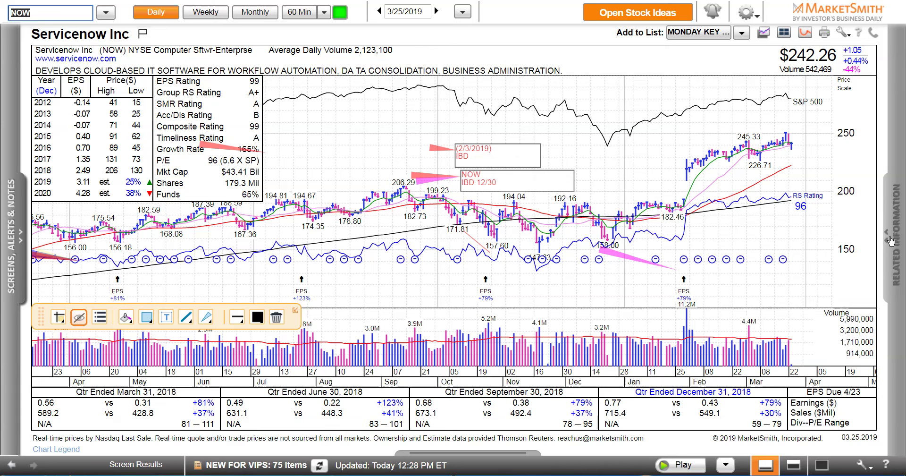
# Review ServiceNow's news, industry and sector data, and fund ownership in the related information, then collapse it.
pyautogui.click(890, 241)
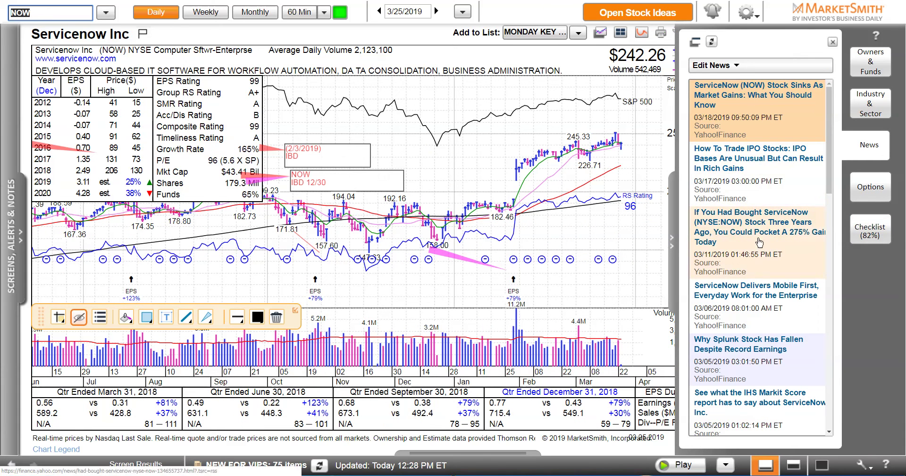
pyautogui.click(871, 99)
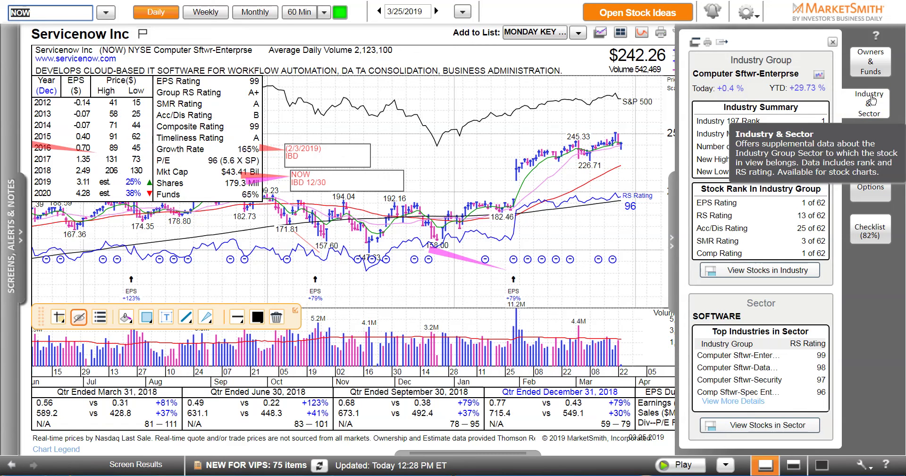
pyautogui.click(867, 56)
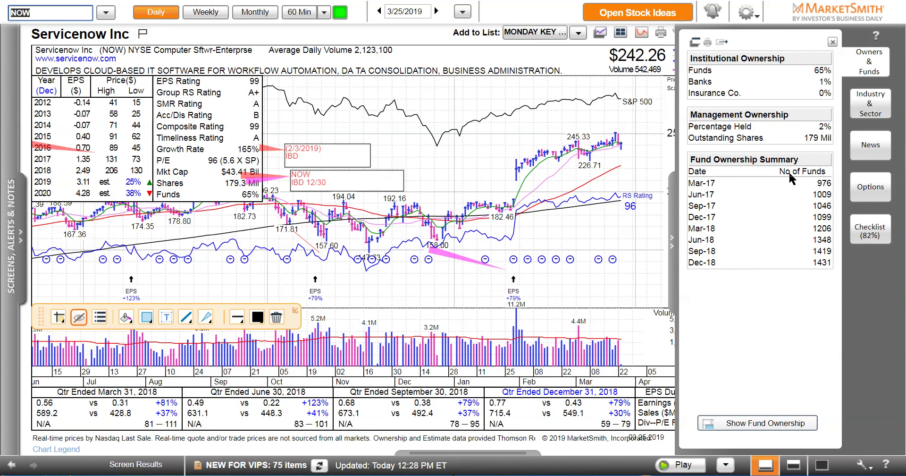
pyautogui.click(875, 147)
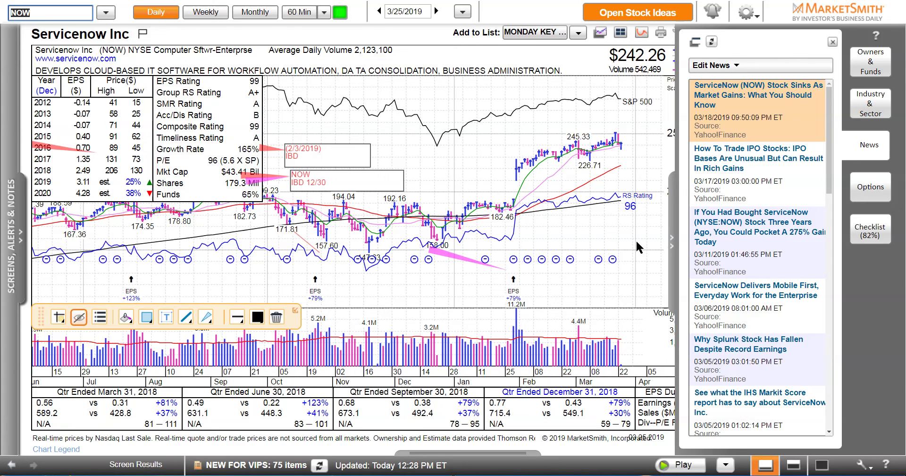
pyautogui.click(671, 249)
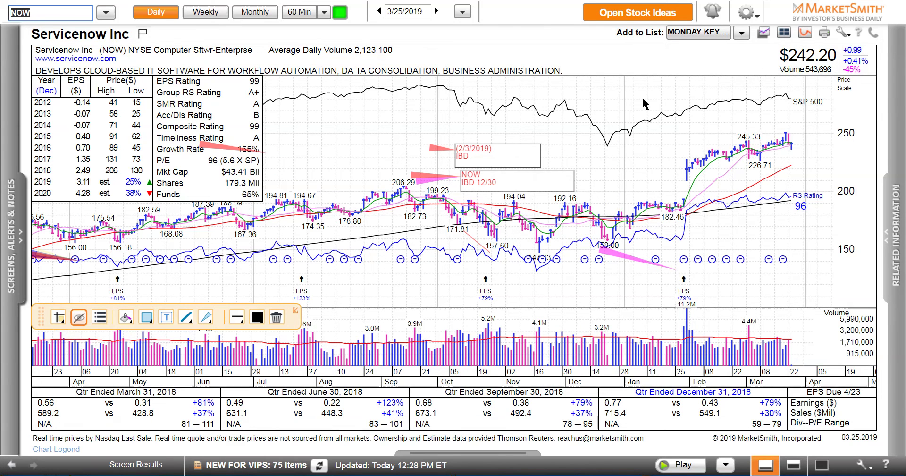
# View the charts of ZEN, PRO, RNG and WIX in the order of the sorted results.
pyautogui.write('ZEN')
pyautogui.press('Return')
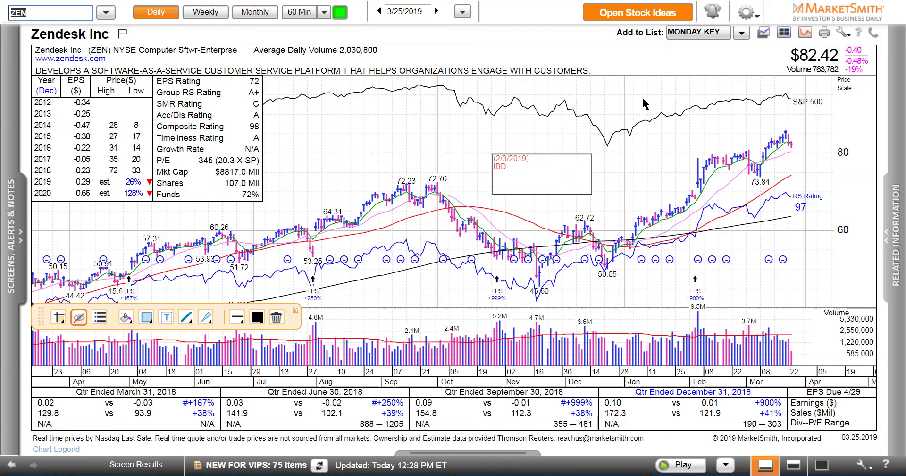
pyautogui.write('PRO')
pyautogui.press('Return')
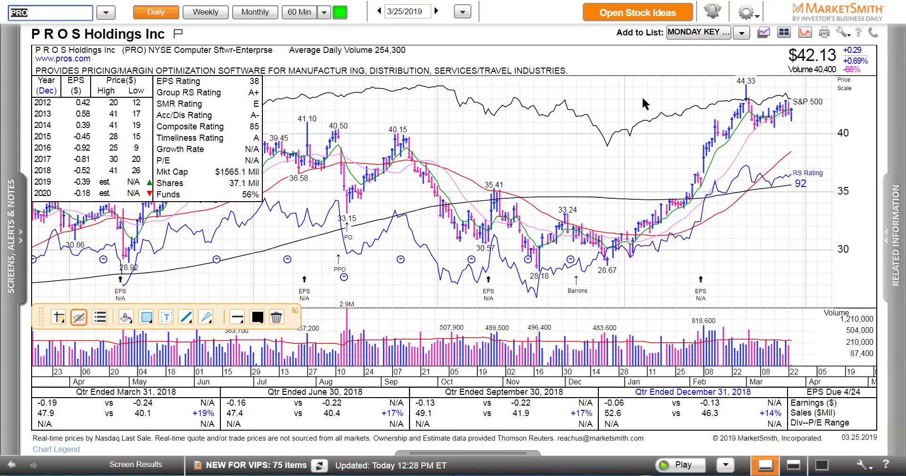
pyautogui.write('RNG')
pyautogui.press('Return')
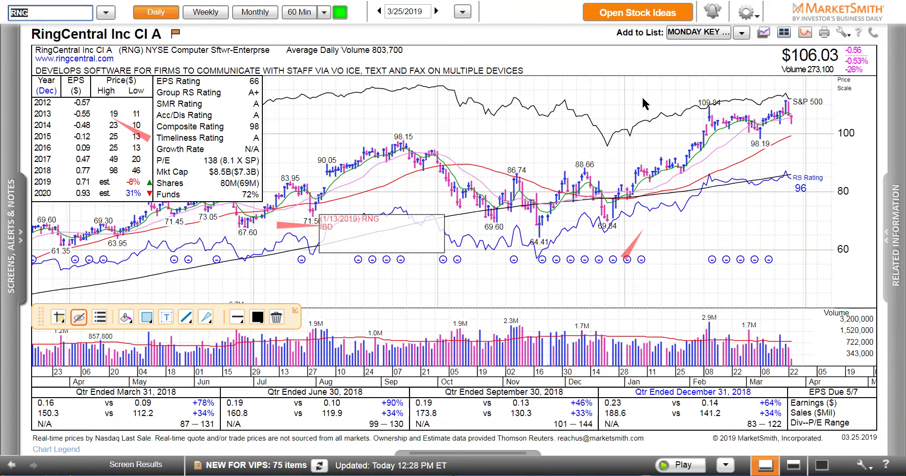
pyautogui.write('WIX')
pyautogui.press('Return')
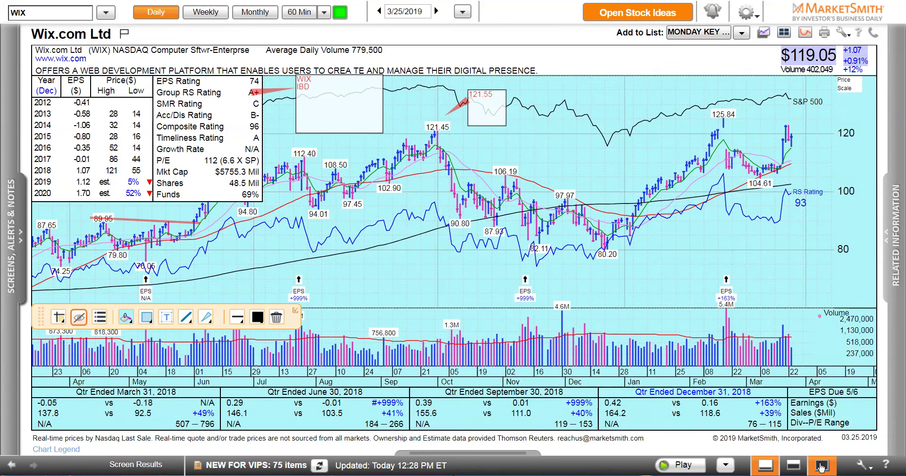
# Start a new stock list from the full results view and enter NEW LIST FOR VIP MEMBERS as its name.
pyautogui.click(821, 466)
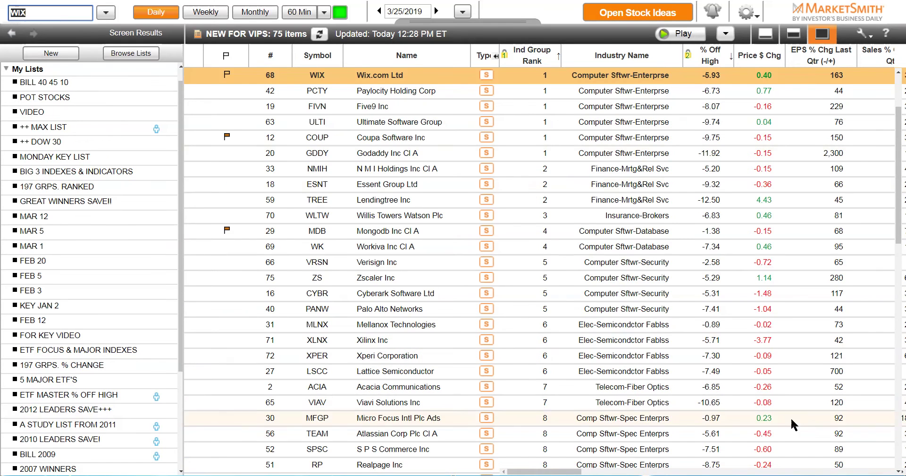
pyautogui.click(58, 58)
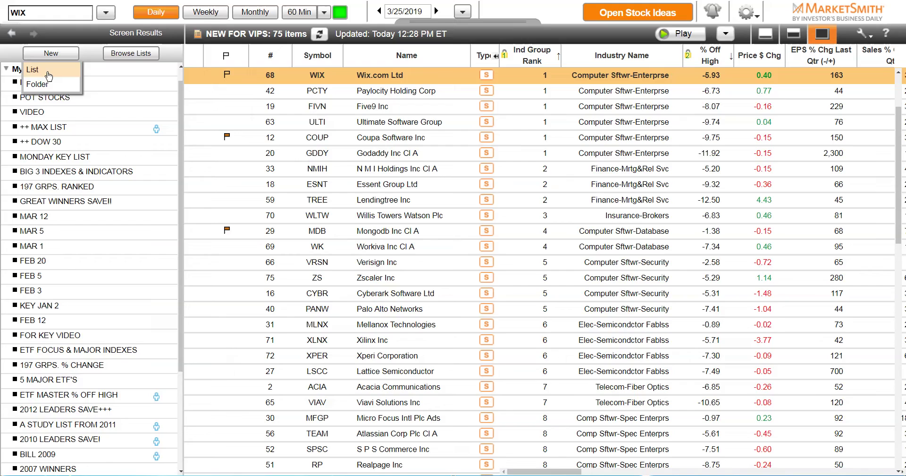
pyautogui.click(32, 69)
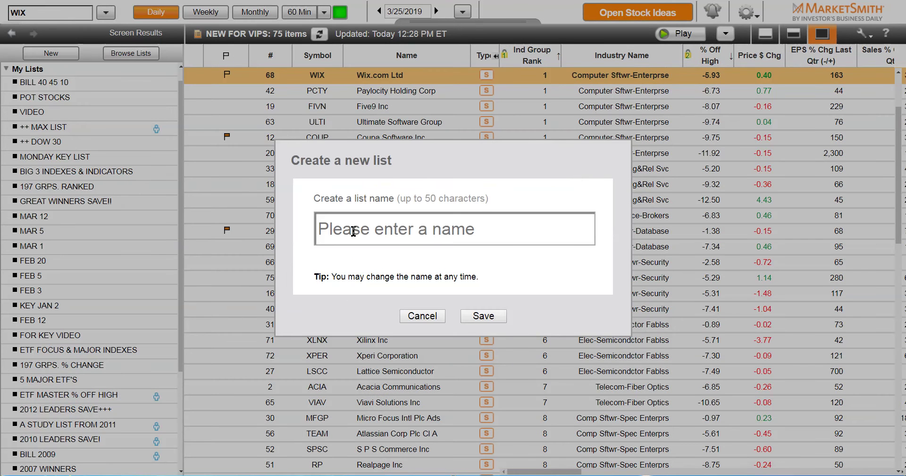
pyautogui.write('NEW')
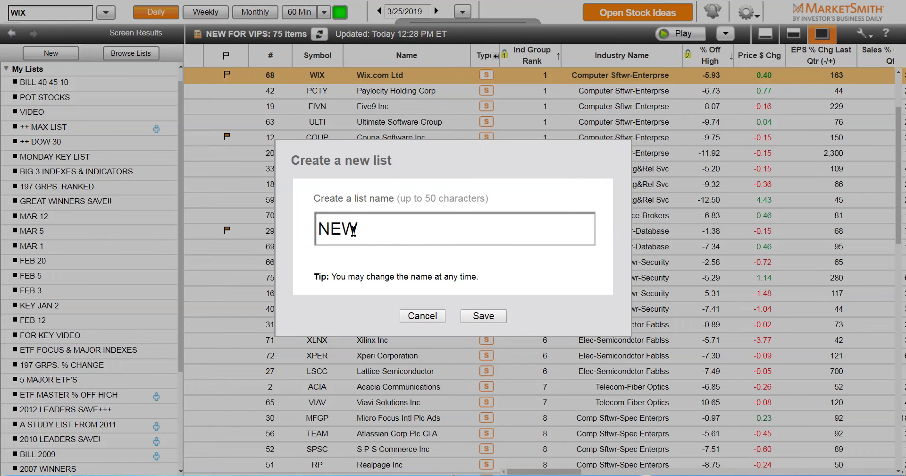
pyautogui.write(' LIST F')
pyautogui.press('BackSpace')
pyautogui.write('ST FRO')
pyautogui.press('BackSpace')
pyautogui.press('BackSpace')
pyautogui.write('OR VIP ME')
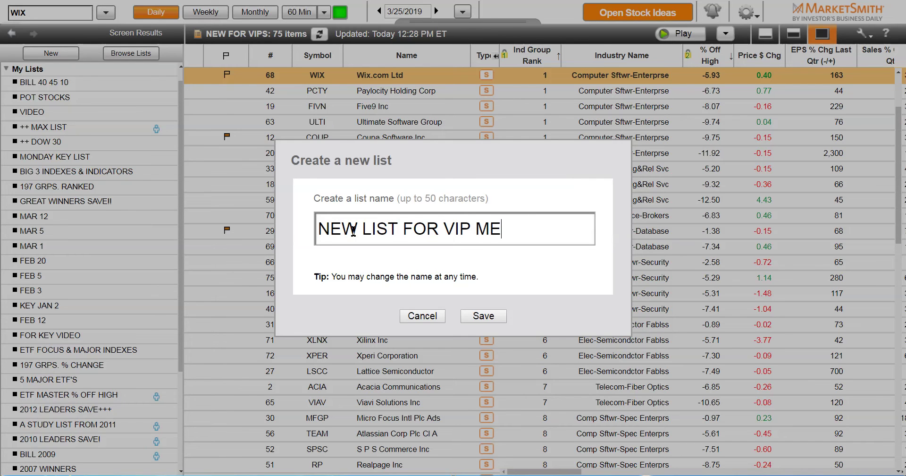
pyautogui.write('MBERS')
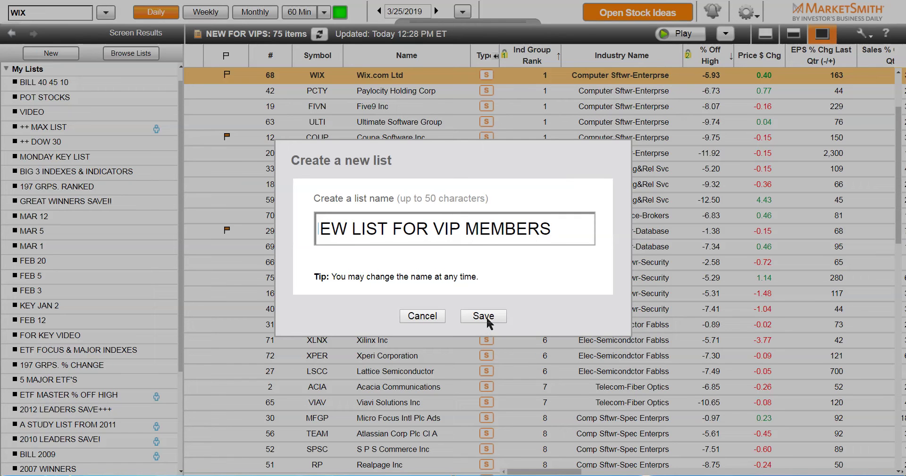
# Shorten the new list's name to NEW LIST VIP MEMBERS and save the list.
pyautogui.click(429, 229)
pyautogui.press('BackSpace')
pyautogui.press('BackSpace')
pyautogui.press('BackSpace')
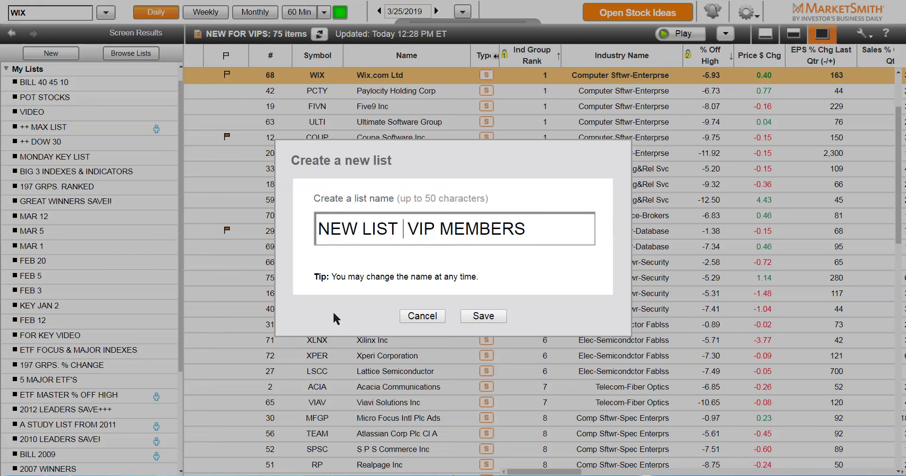
pyautogui.click(482, 316)
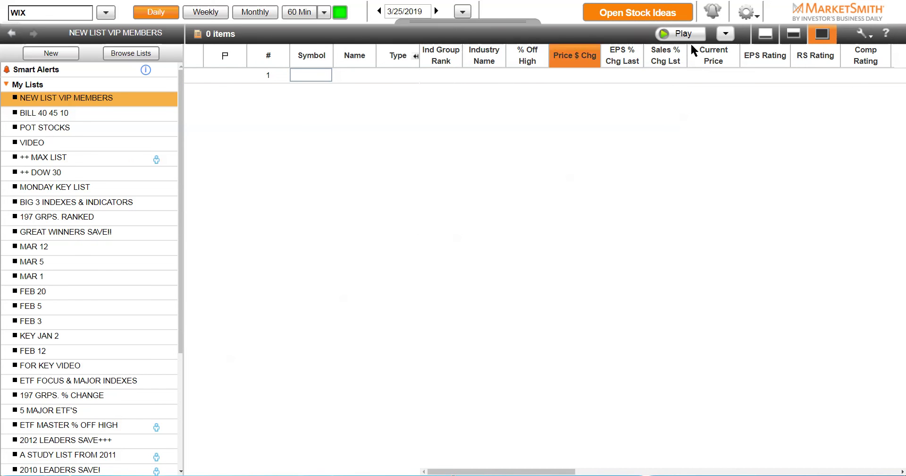
# Minimize the empty NEW LIST VIP MEMBERS list to return to the full-size Wix.com chart.
pyautogui.click(766, 34)
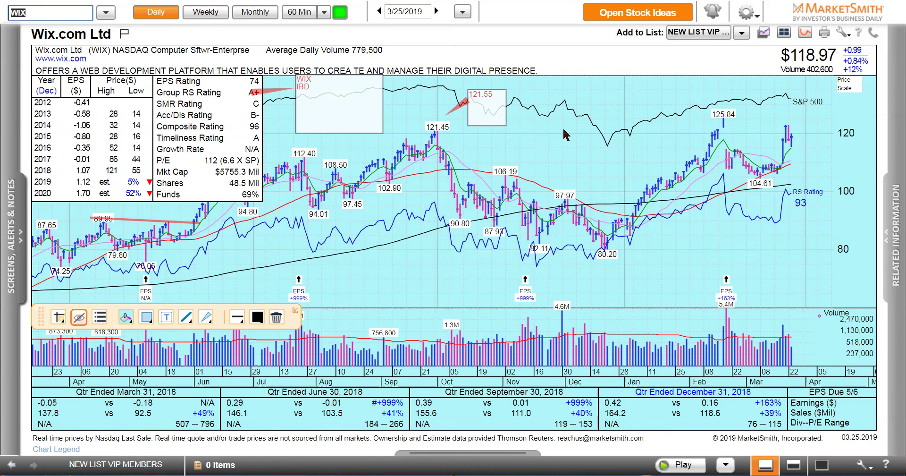
pyautogui.click(822, 468)
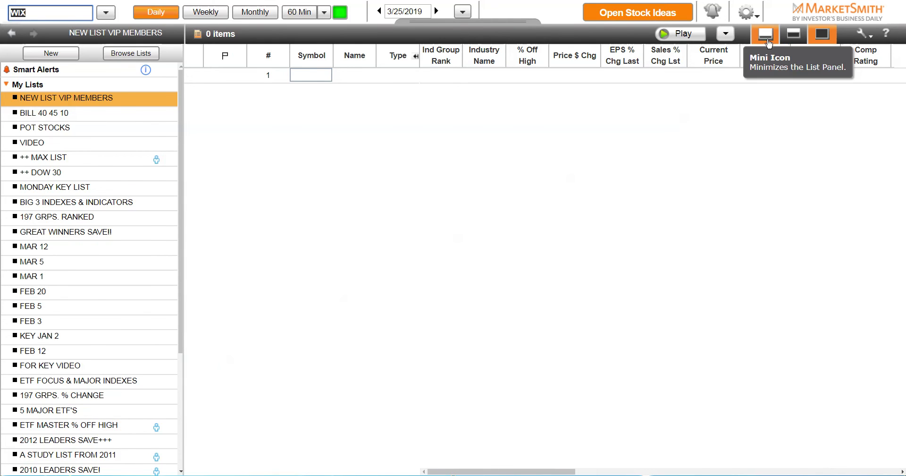
pyautogui.click(767, 41)
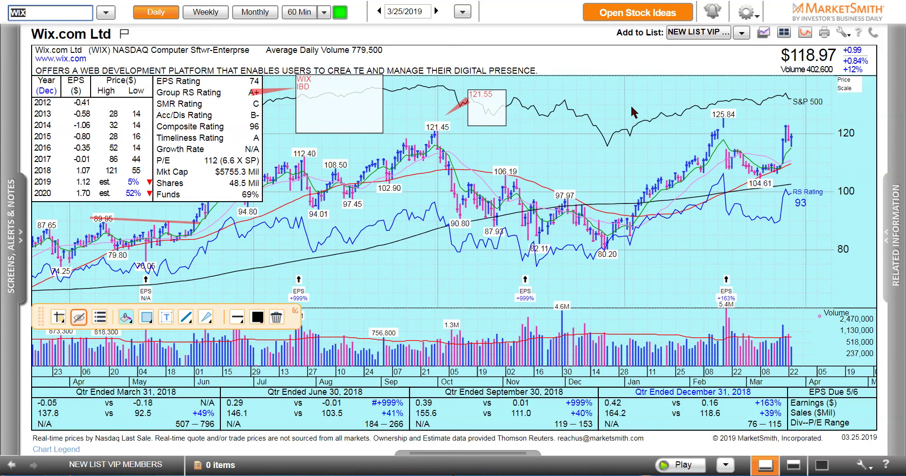
# Add Wix.com to NEW LIST VIP MEMBERS and reopen the NEW FOR VIPS screen results in full view.
pyautogui.click(740, 32)
pyautogui.moveTo(596, 132)
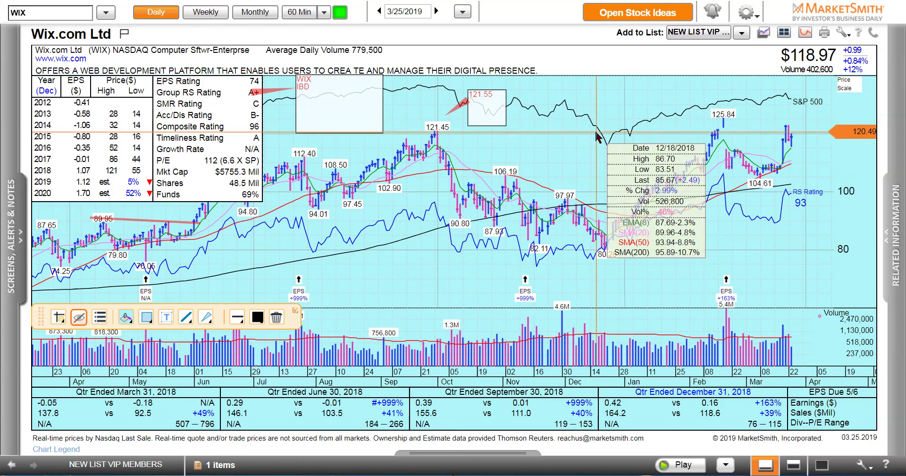
pyautogui.click(8, 240)
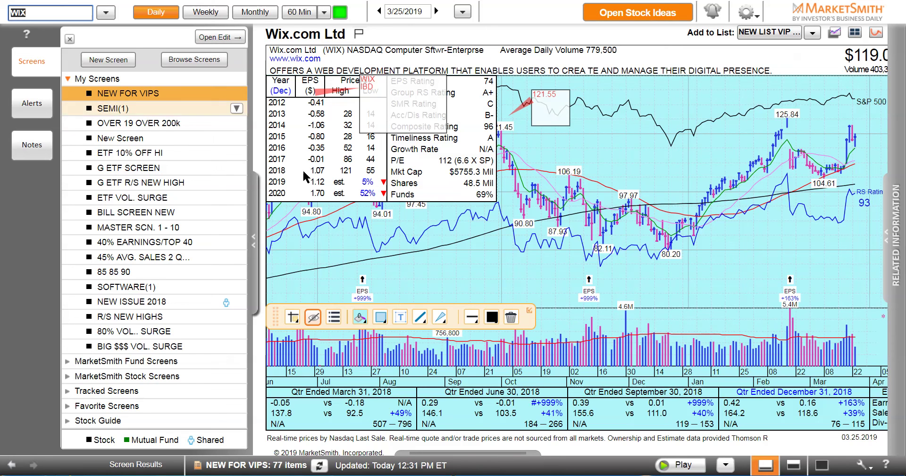
pyautogui.click(825, 469)
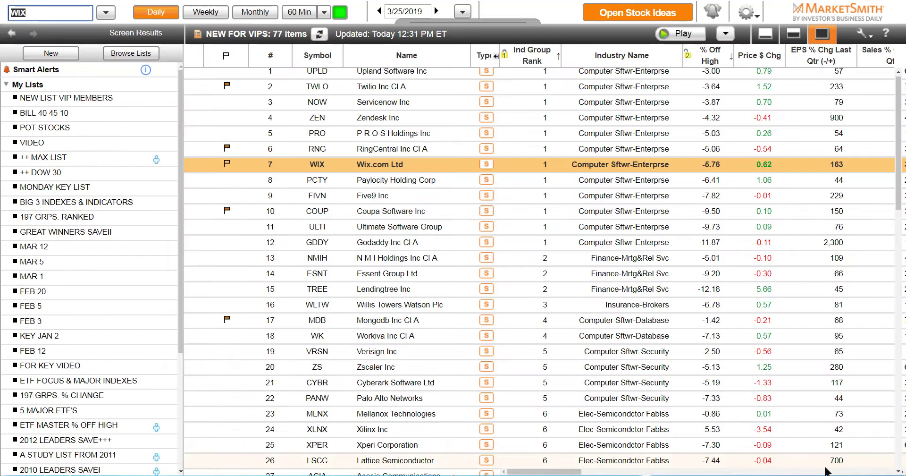
# Bring up the full-size Paylocity (PCTY) chart from the screen results and add the stock to NEW LIST VIP MEMBERS.
pyautogui.doubleClick(448, 172)
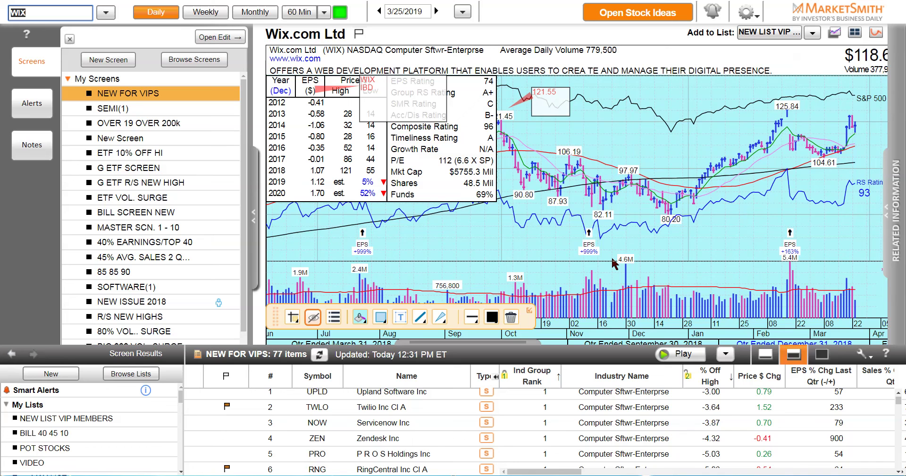
pyautogui.press('Down')
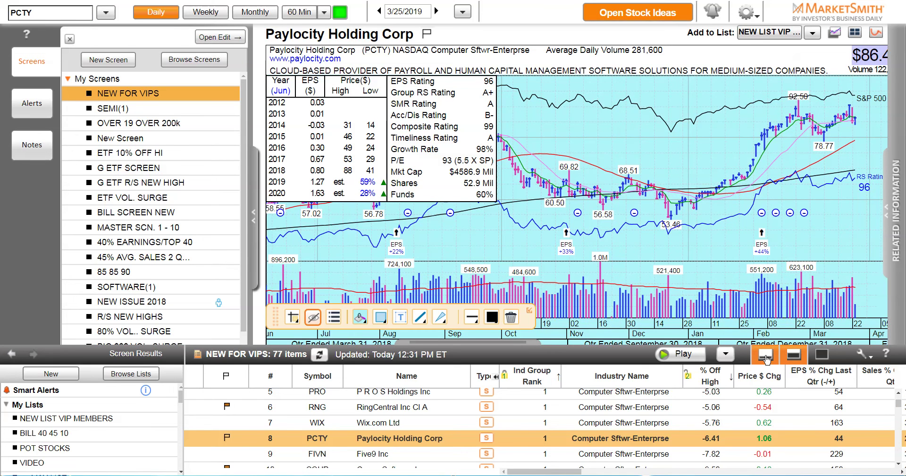
pyautogui.click(765, 354)
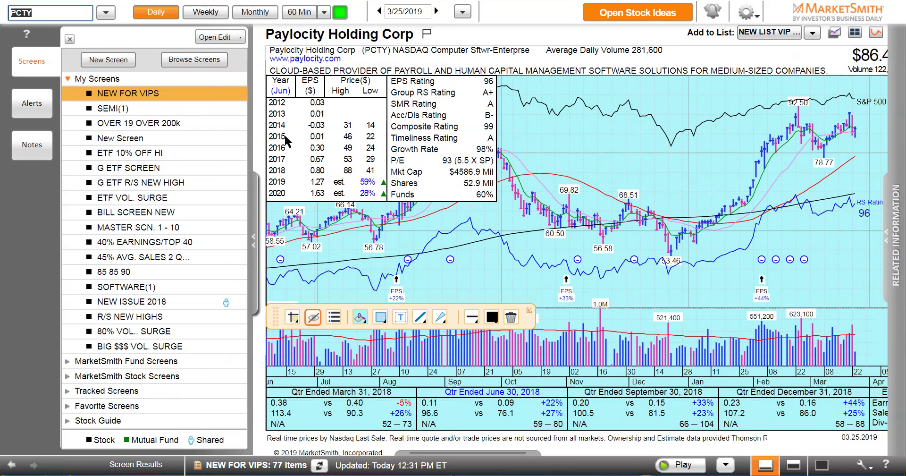
pyautogui.click(255, 244)
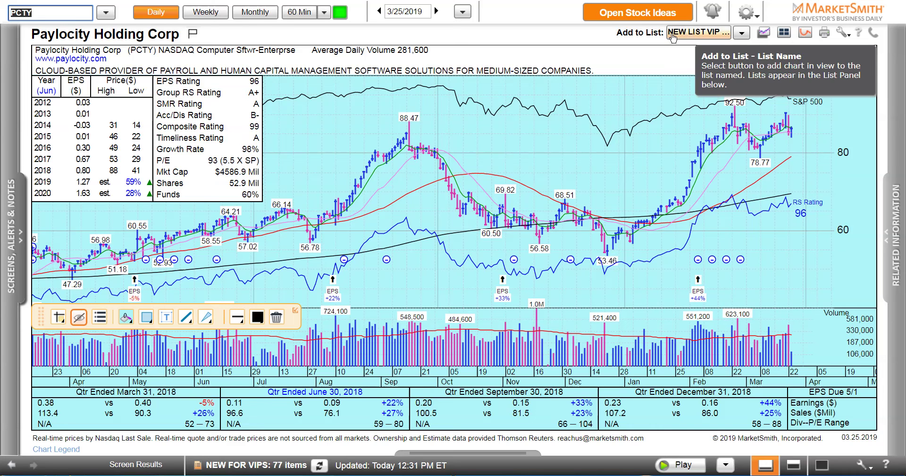
pyautogui.click(689, 36)
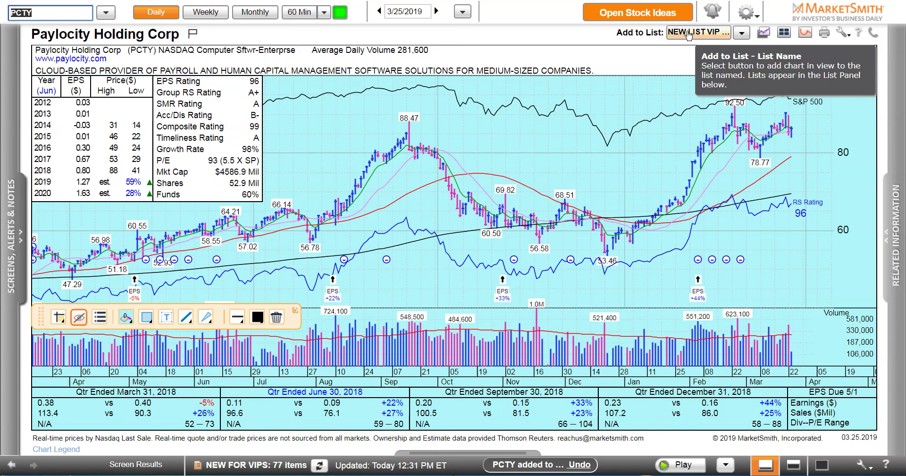
# View the charts of FIVN, COUP, ULTI, GDDY and NMIH in the order of the sorted results.
pyautogui.write('FIVN')
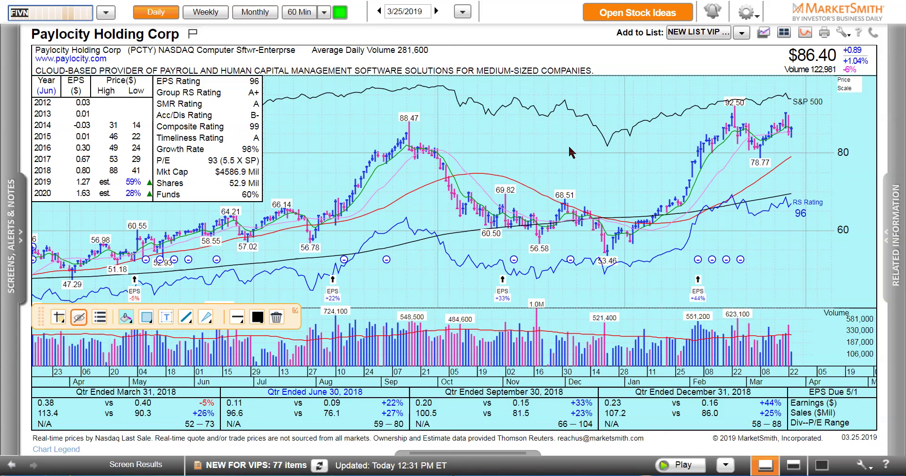
pyautogui.press('Return')
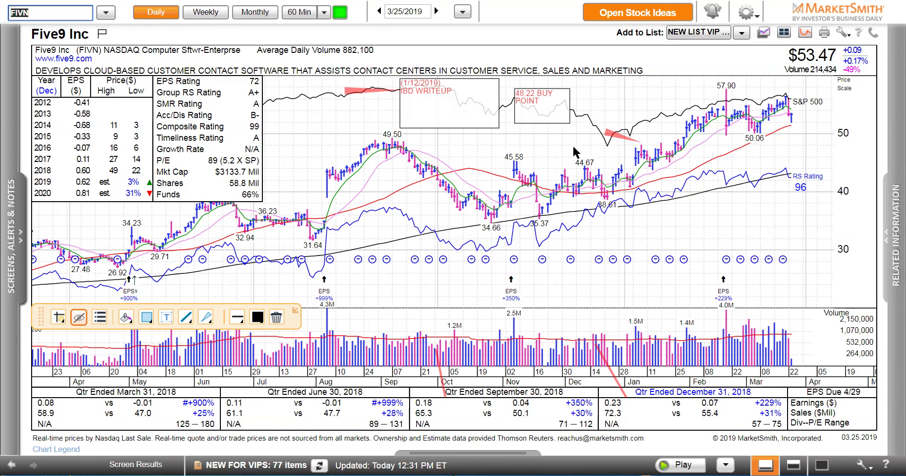
pyautogui.write('COUP')
pyautogui.press('Return')
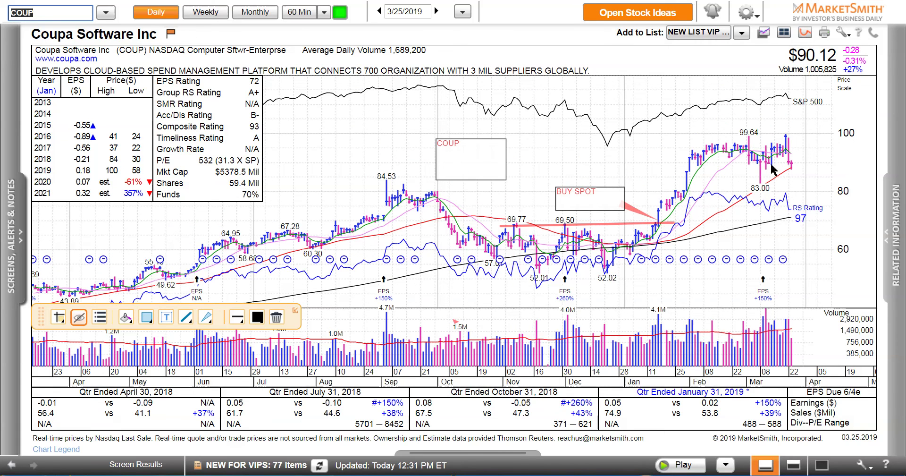
pyautogui.write('ULTI')
pyautogui.press('Return')
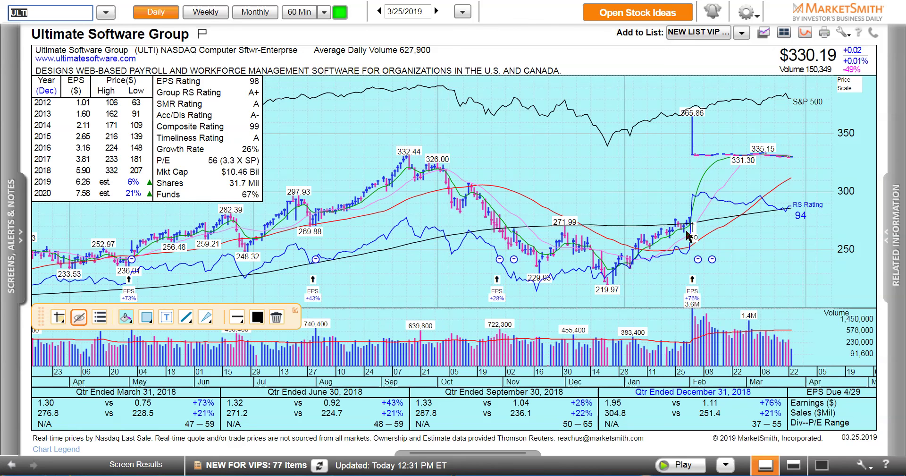
pyautogui.write('GDDY')
pyautogui.press('Return')
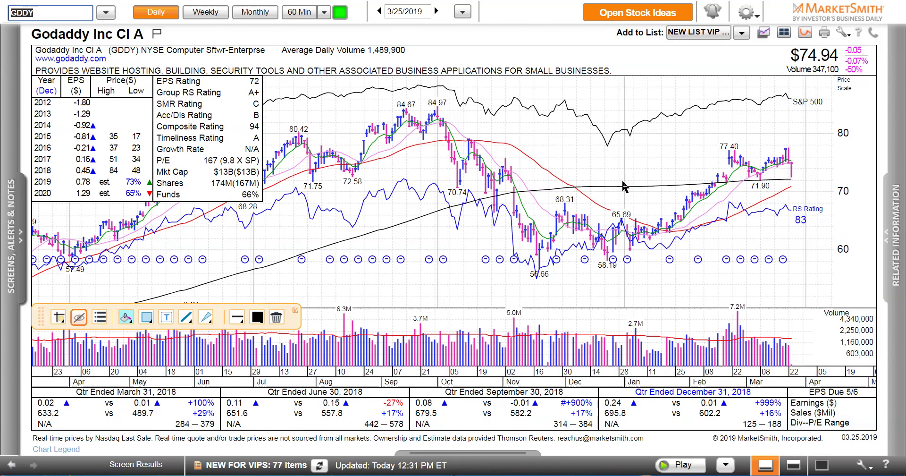
pyautogui.write('NMIH')
pyautogui.press('Return')
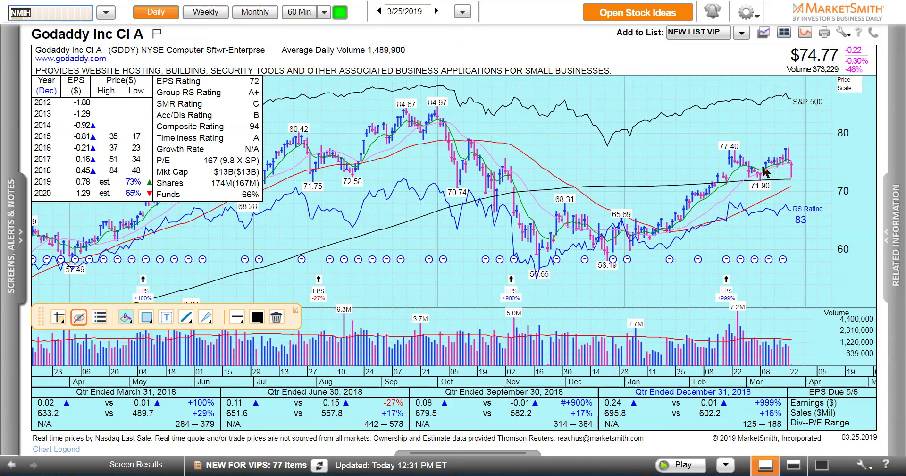
# View the charts of ESNT, TREE, WLTW, MDB and WK in the order of the sorted results.
pyautogui.write('ESNT')
pyautogui.press('Return')
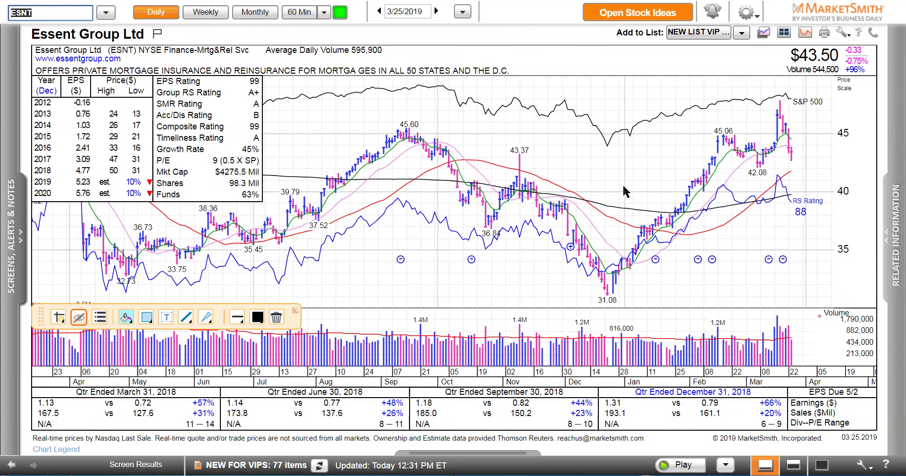
pyautogui.write('TREE')
pyautogui.press('Return')
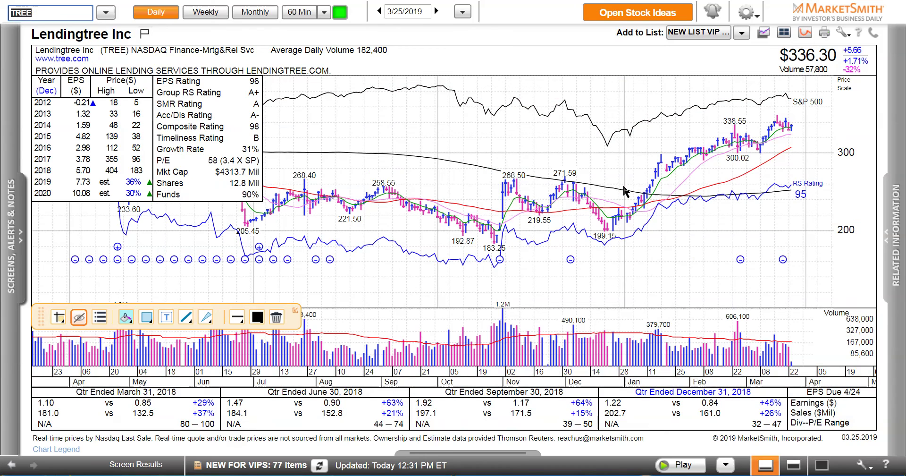
pyautogui.write('WLTW')
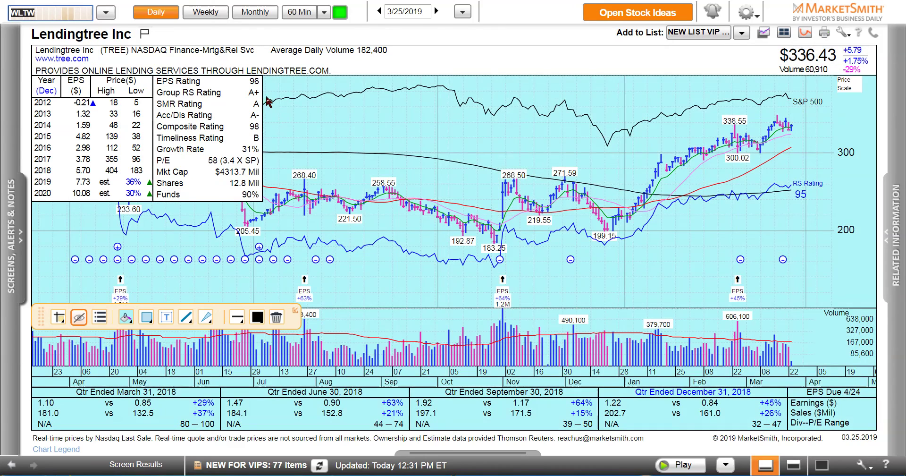
pyautogui.press('Return')
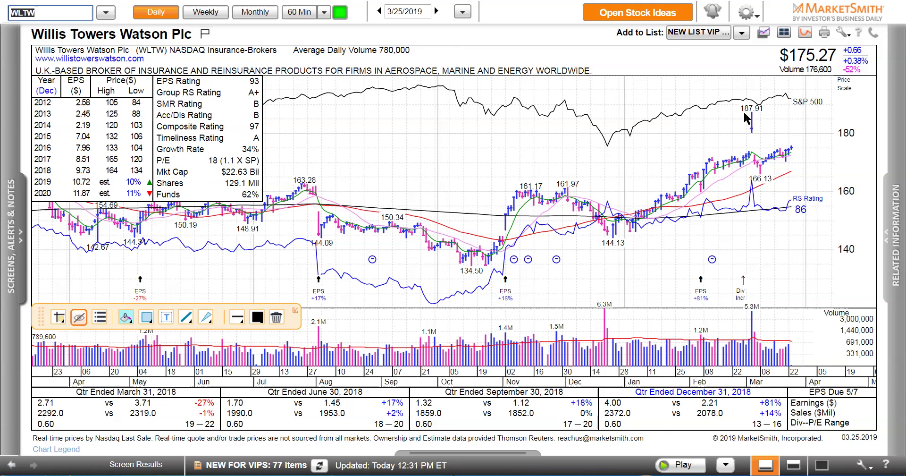
pyautogui.write('MDB')
pyautogui.press('Return')
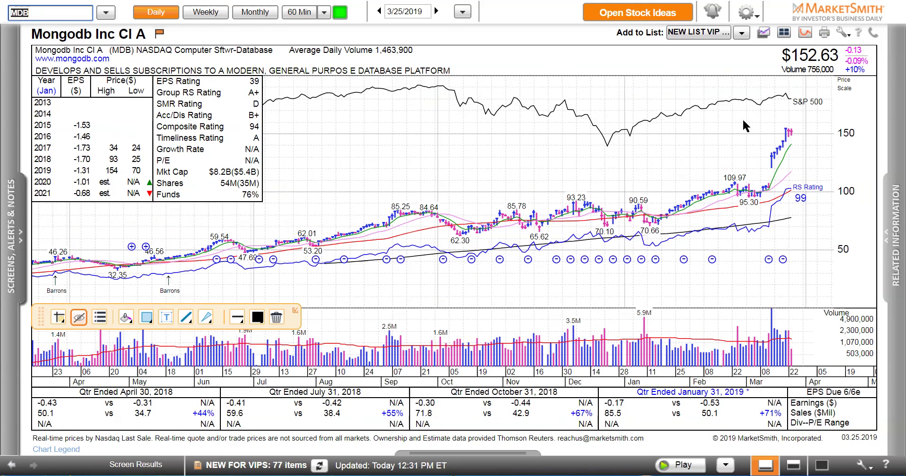
pyautogui.write('WK')
pyautogui.press('Return')
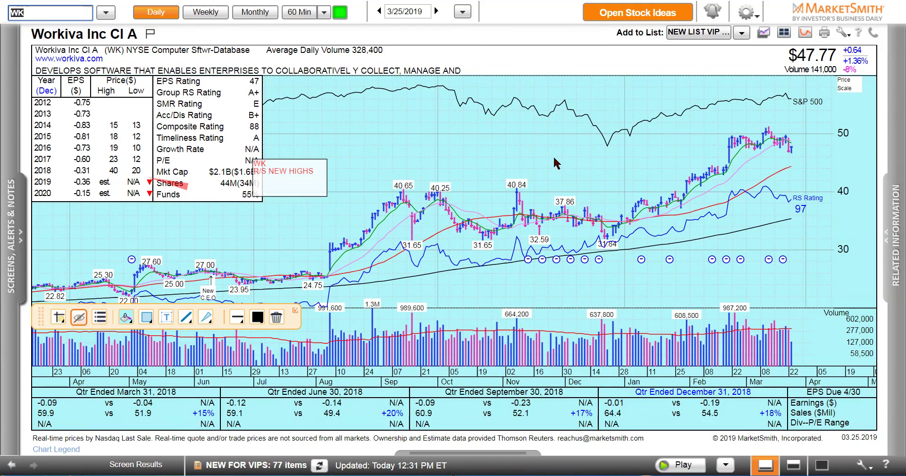
# Bring up the Verisign (VRSN) chart and add the stock to NEW LIST VIP MEMBERS.
pyautogui.write('VRSN')
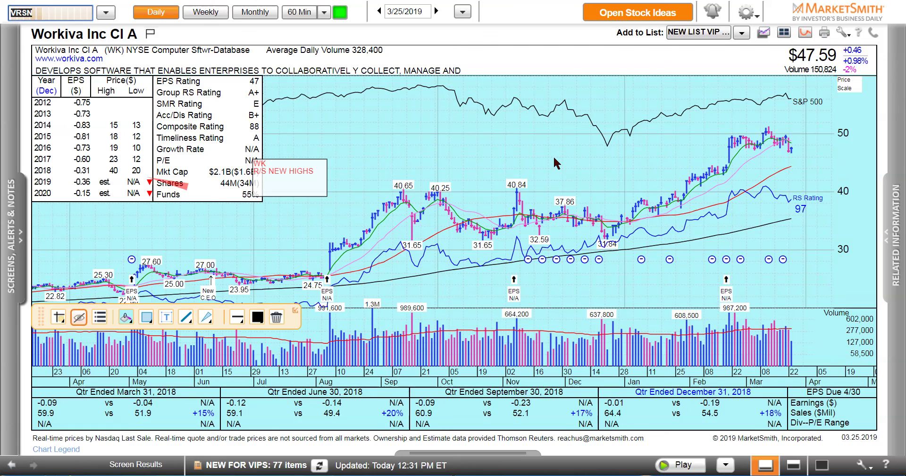
pyautogui.press('Return')
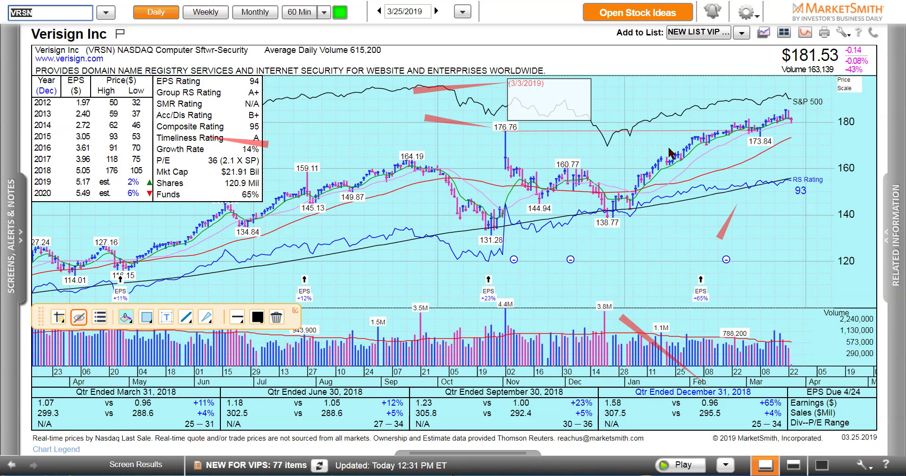
pyautogui.click(706, 35)
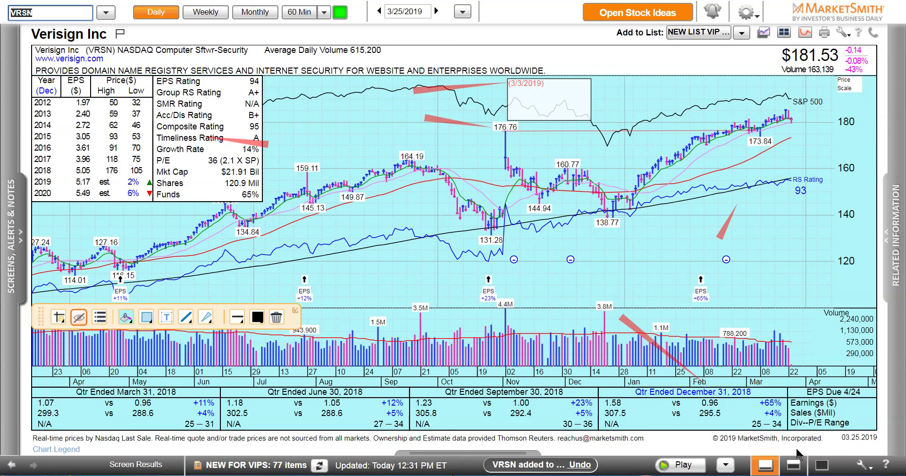
# Review the NEW FOR VIPS results in full view and open the NEW LIST VIP MEMBERS list.
pyautogui.click(821, 467)
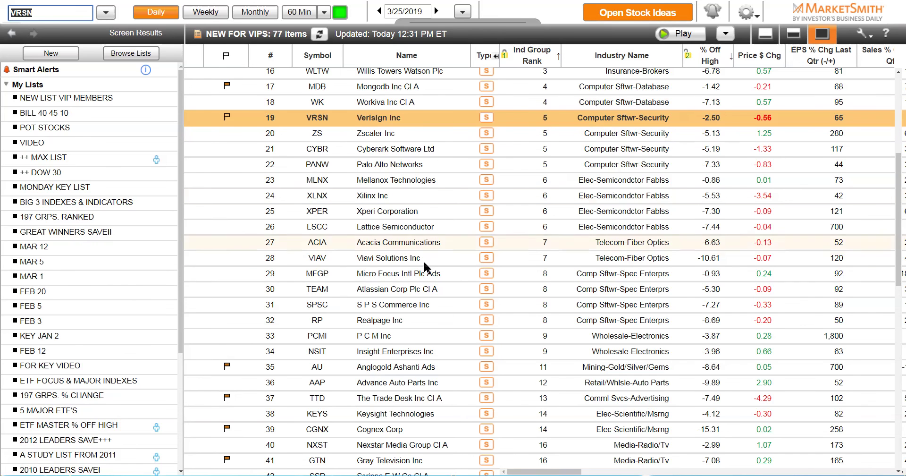
pyautogui.scroll(5, 455, 165)
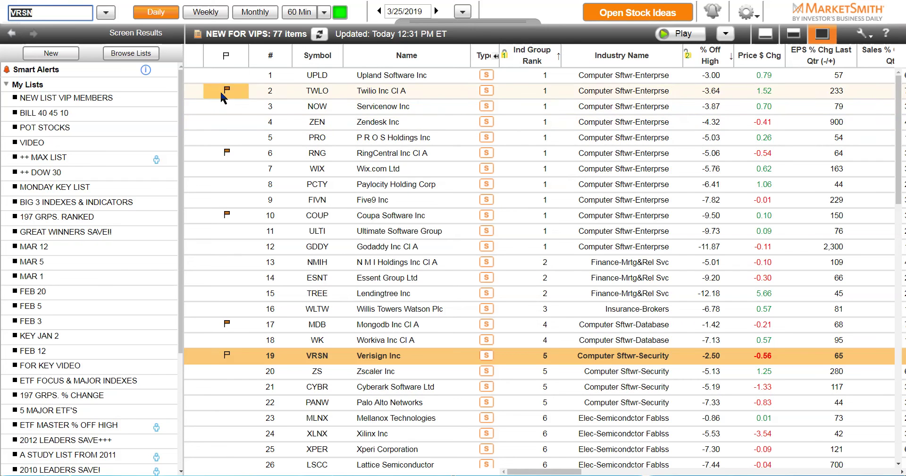
pyautogui.click(75, 98)
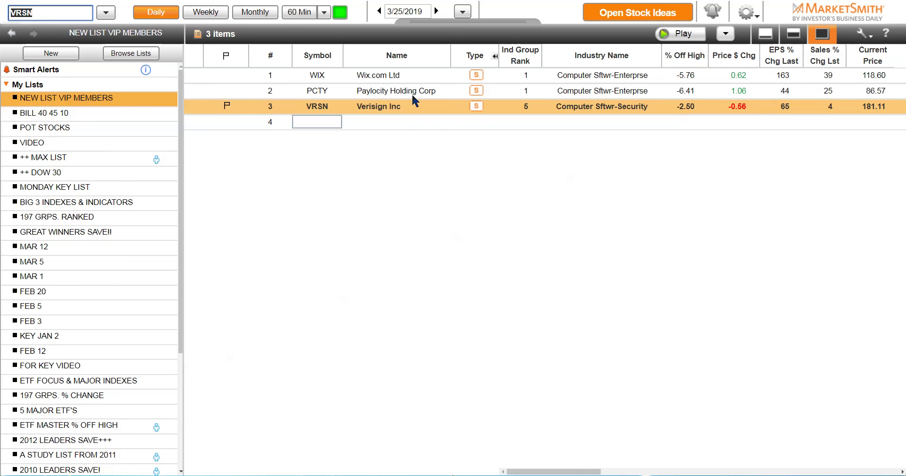
# View the list's full-size daily charts of WIX, PCTY and VRSN, checking PCTY on the weekly chart as well.
pyautogui.doubleClick(409, 73)
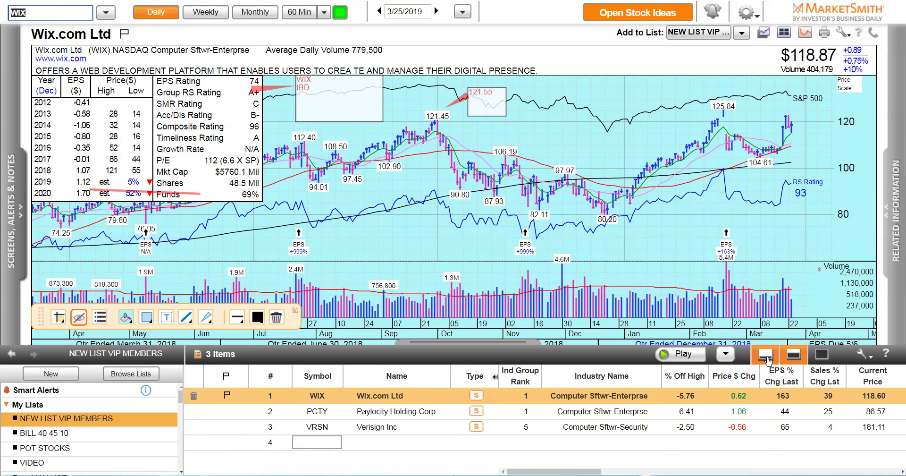
pyautogui.click(766, 356)
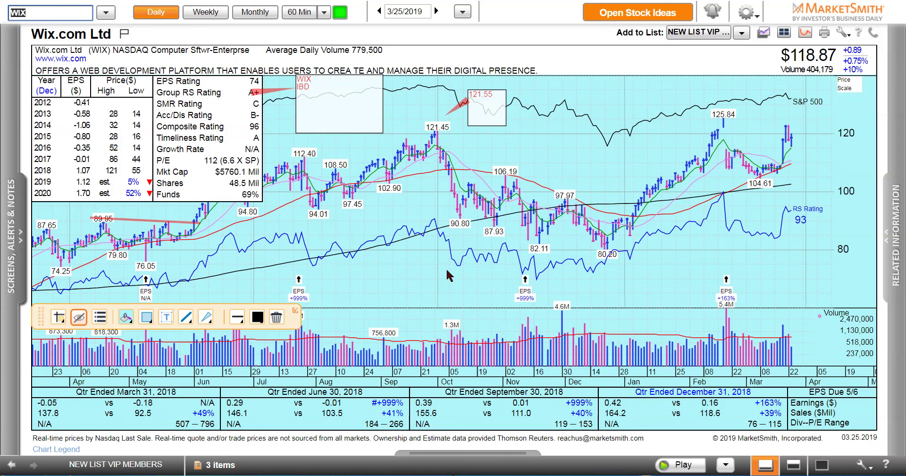
pyautogui.press('Down')
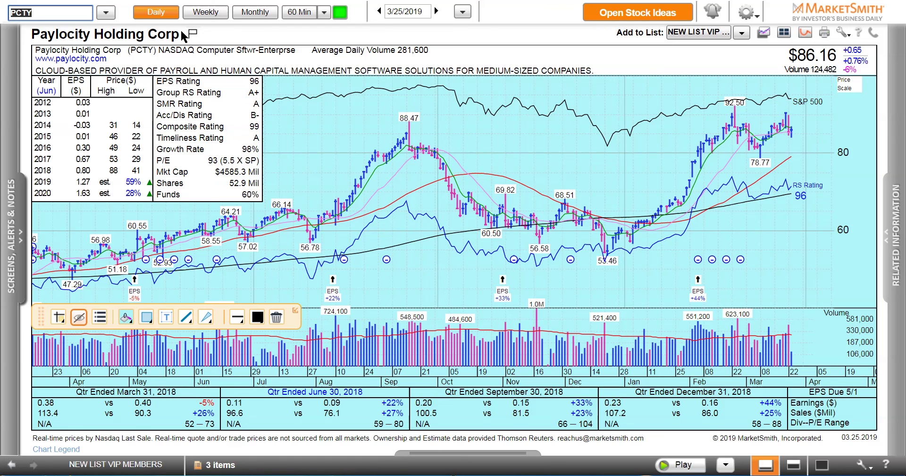
pyautogui.click(208, 12)
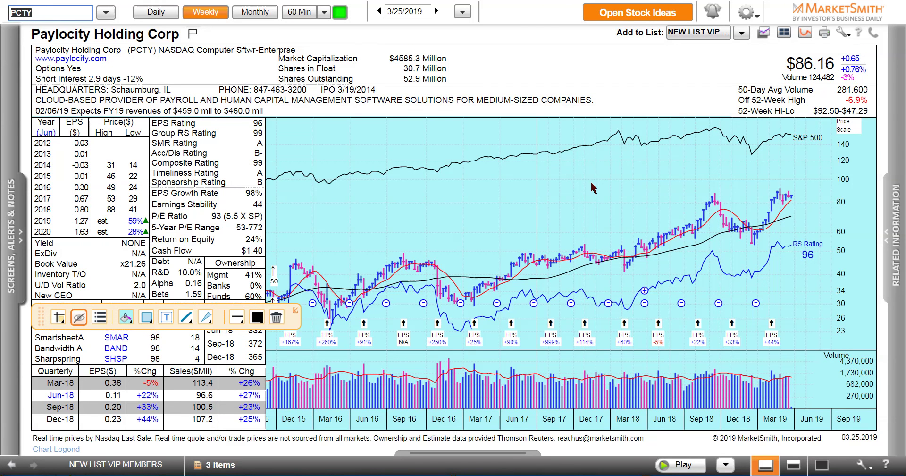
pyautogui.click(157, 12)
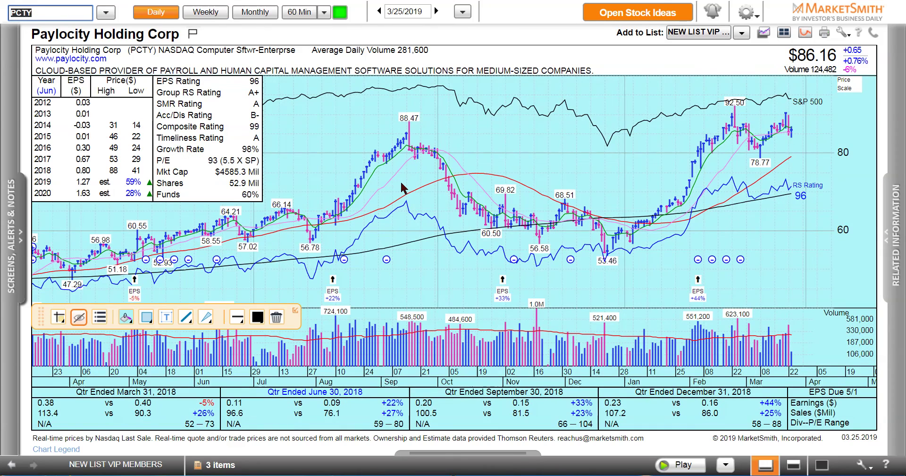
pyautogui.press('Down')
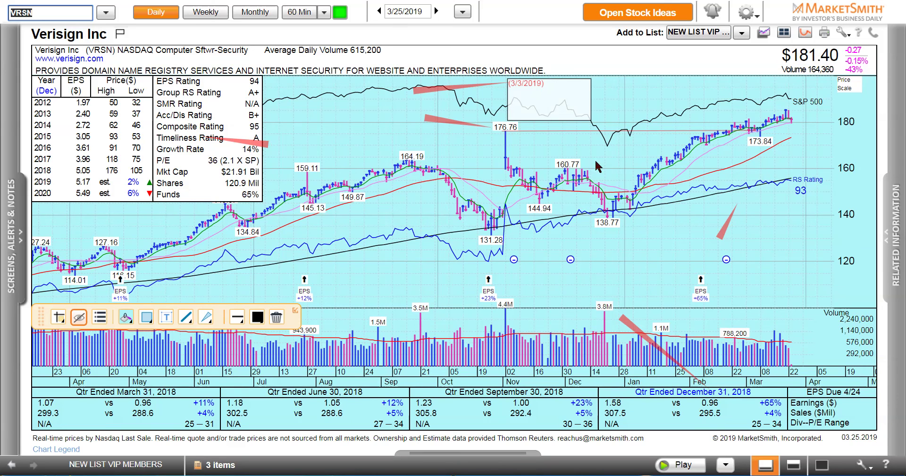
# Move the annotation tools clear of the volume bars and draw a trendline between Verisign's latest price and its 138.77 low.
pyautogui.moveTo(42, 317); pyautogui.dragTo(325, 288)
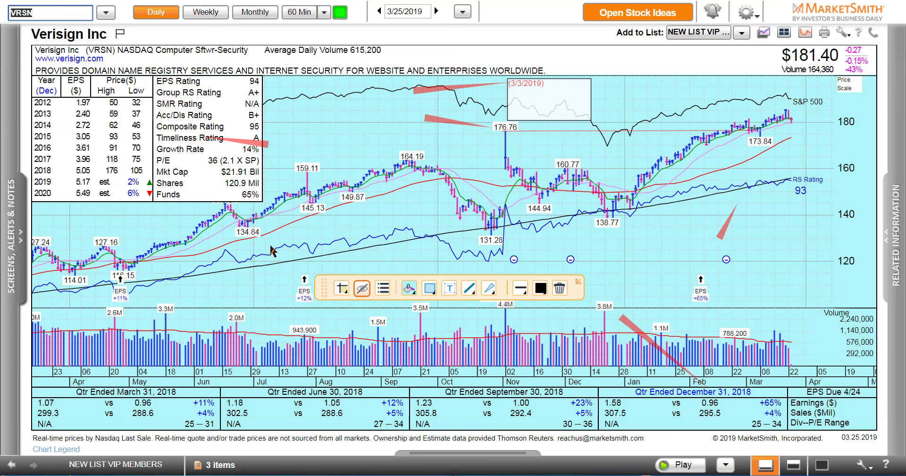
pyautogui.click(470, 288)
pyautogui.moveTo(321, 287); pyautogui.dragTo(293, 239)
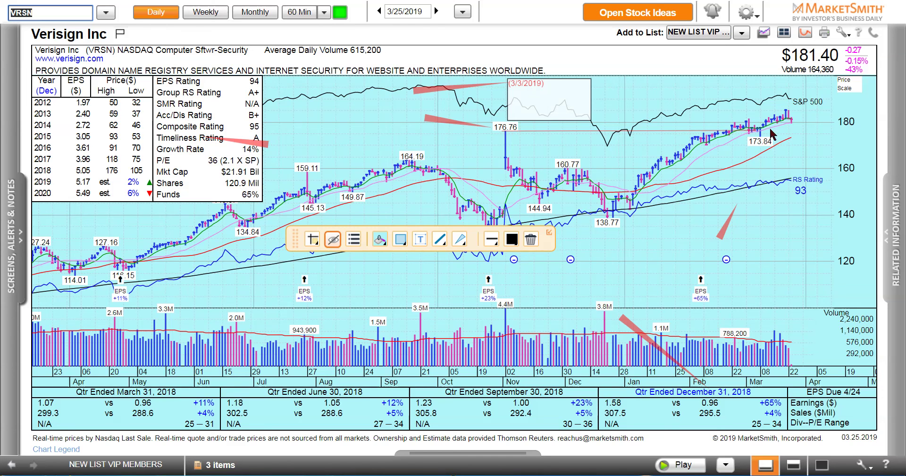
pyautogui.moveTo(793, 121); pyautogui.dragTo(615, 218)
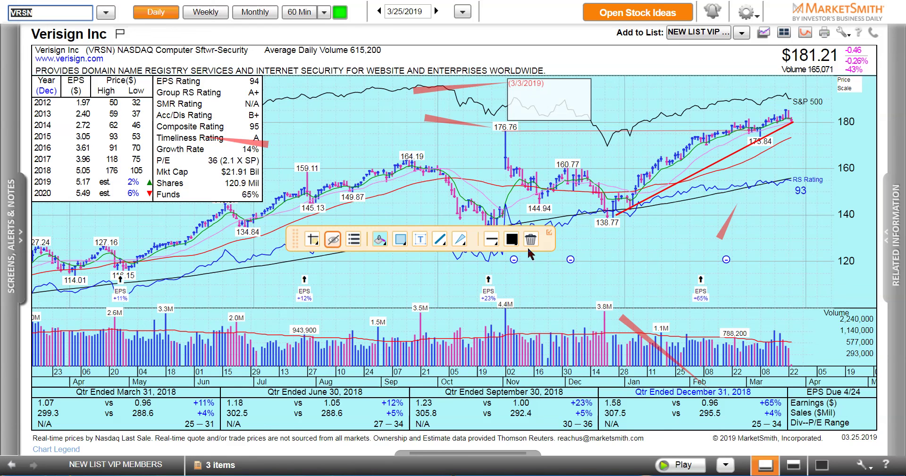
# Delete the old red arrow annotation below the RS Rating line near the February dates on the Verisign chart.
pyautogui.click(677, 184)
pyautogui.click(673, 189)
pyautogui.click(720, 237)
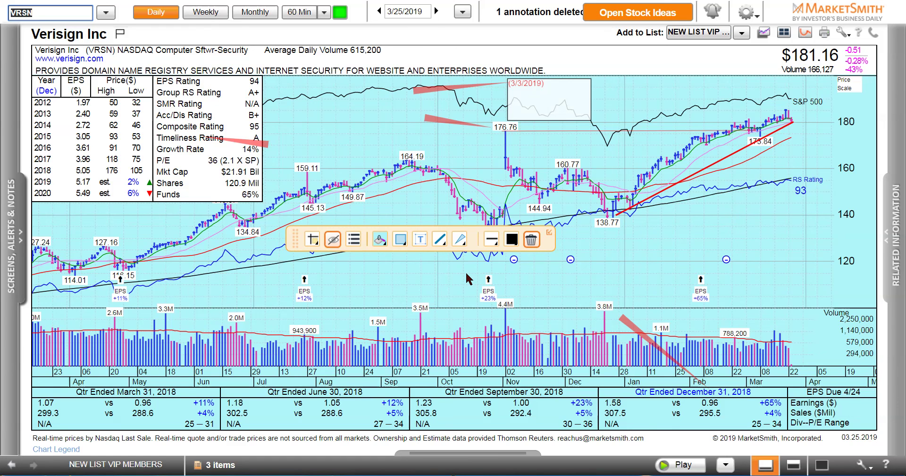